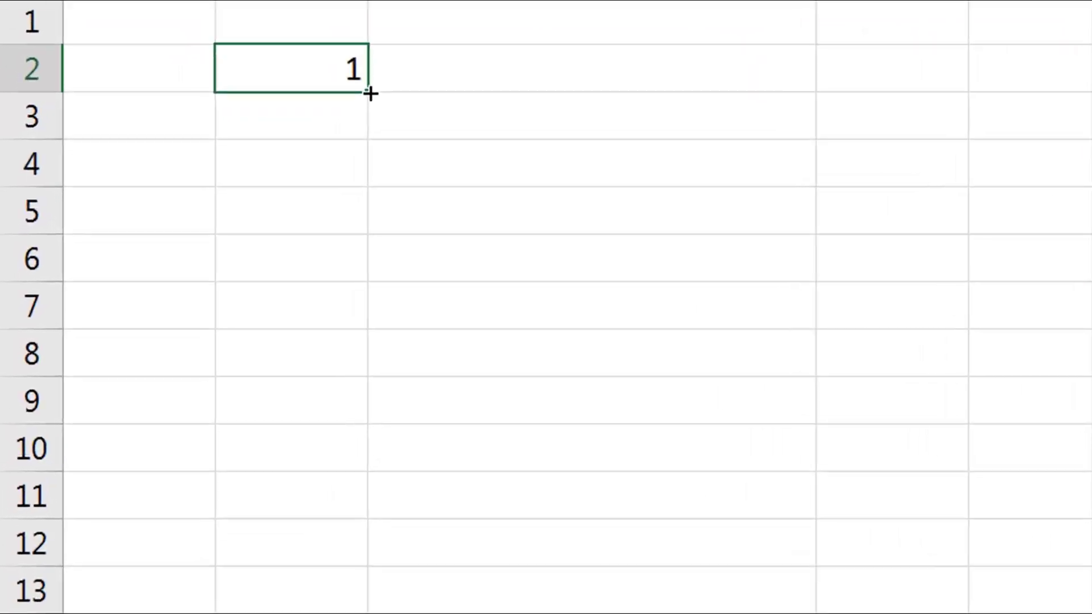
Select the whole Movie Production Countries table on The Numbers page
{"action": "left_click_drag", "start_coordinate": [371, 93], "coordinate": [368, 377]}
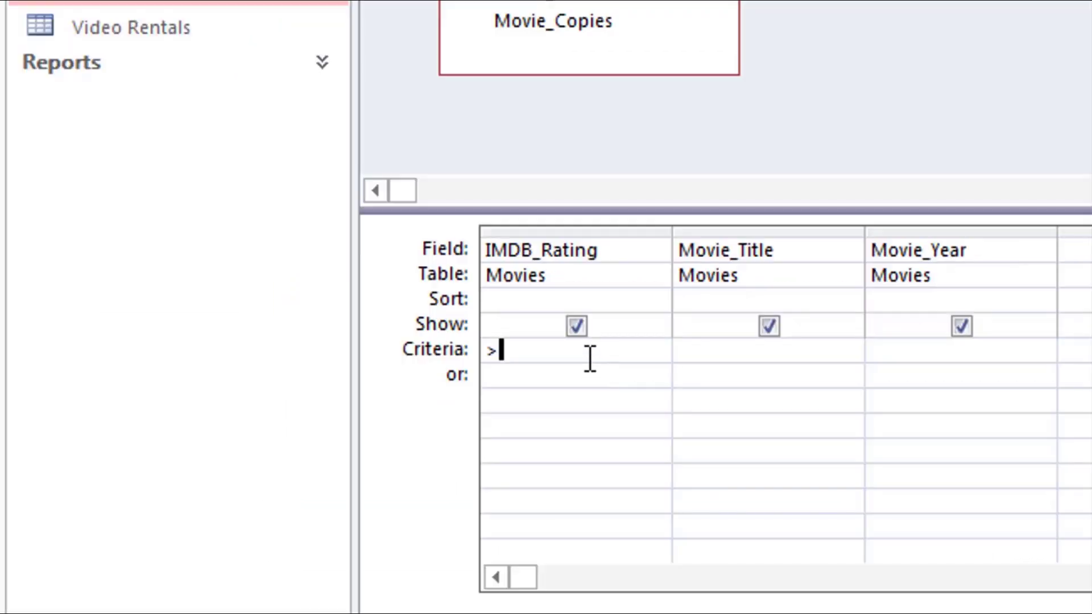
{"action": "type", "text": "8.3"}
{"action": "left_click", "coordinate": [921, 351]}
{"action": "type", "text": "20"}
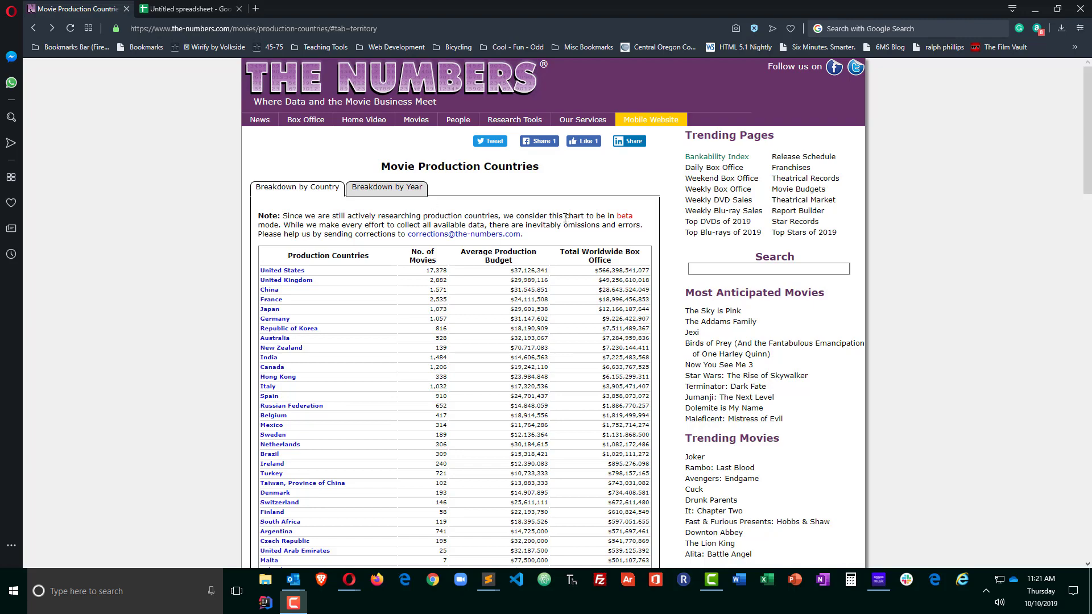
{"action": "scroll", "coordinate": [325, 220], "scroll_direction": "down", "scroll_amount": 1}
{"action": "left_click_drag", "start_coordinate": [281, 203], "coordinate": [650, 526]}
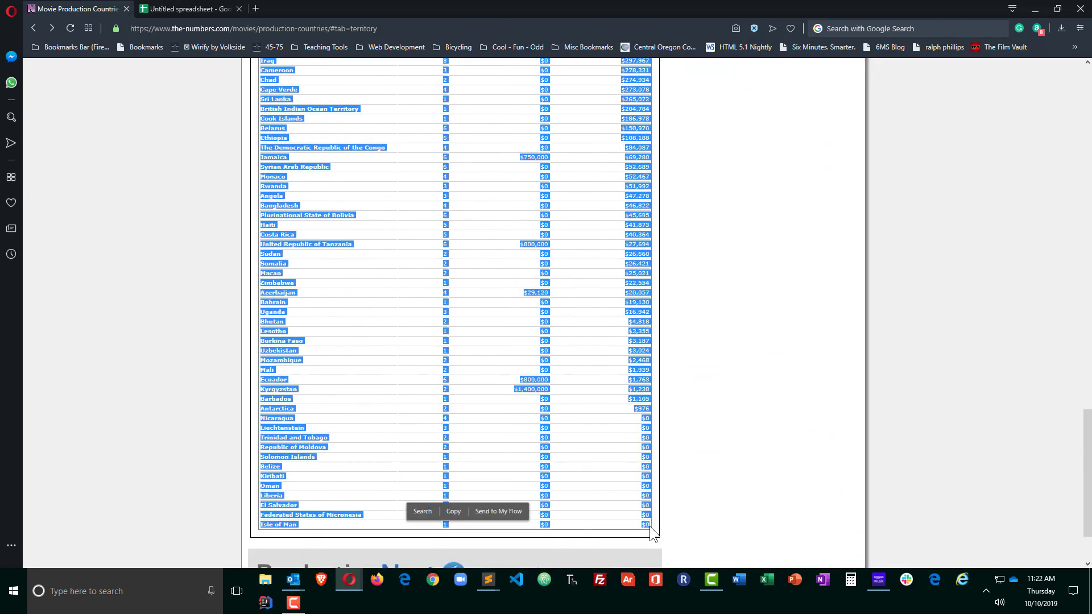
Scroll back up and switch to the empty Untitled spreadsheet tab
{"action": "scroll", "coordinate": [705, 386], "scroll_direction": "up", "scroll_amount": 8}
{"action": "scroll", "coordinate": [717, 364], "scroll_direction": "up", "scroll_amount": 15}
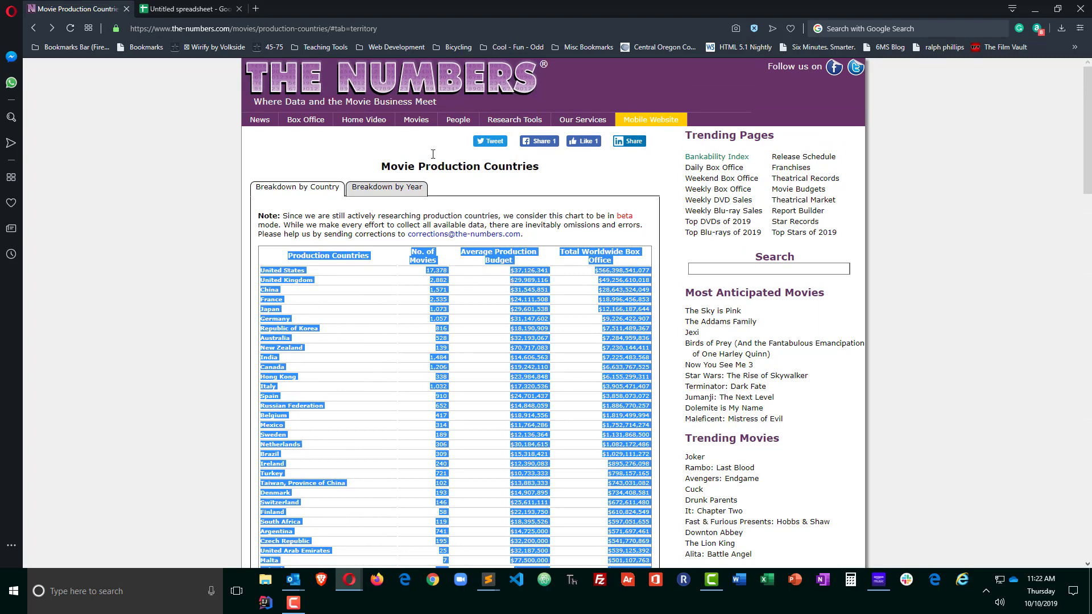
{"action": "left_click", "coordinate": [209, 10]}
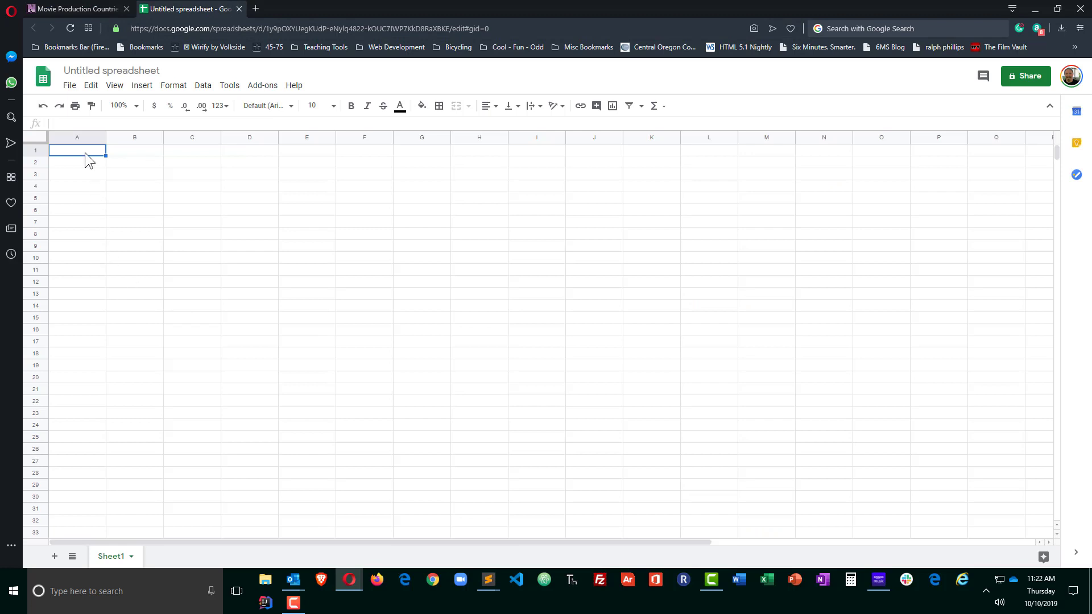
Paste the countries table into A1 and autofit columns A–D to their contents
{"action": "key", "text": "ctrl+v"}
{"action": "left_click_drag", "start_coordinate": [88, 142], "coordinate": [249, 137]}
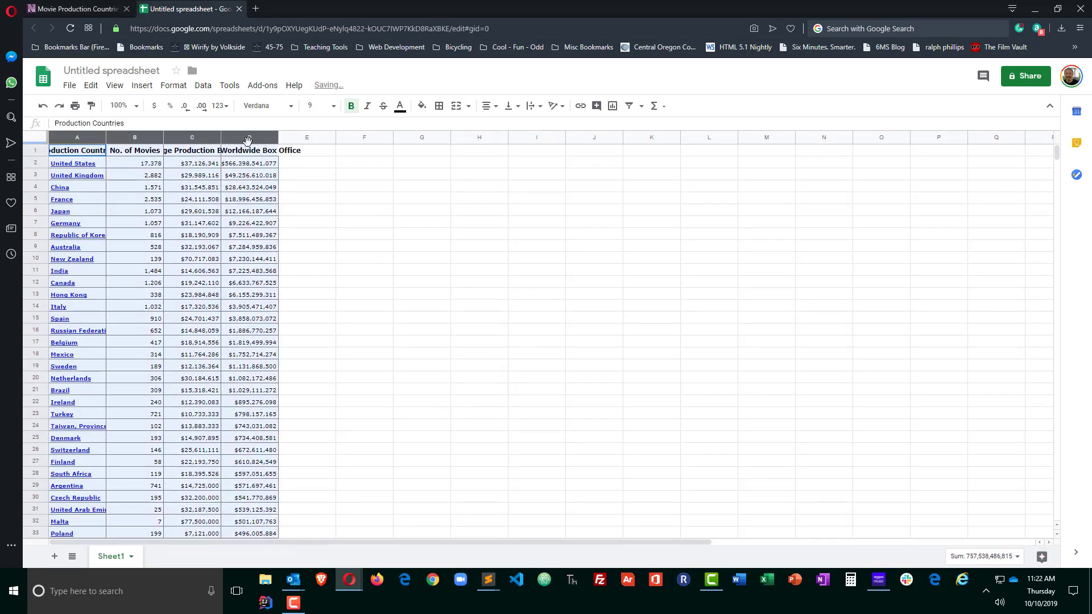
{"action": "double_click", "coordinate": [220, 138]}
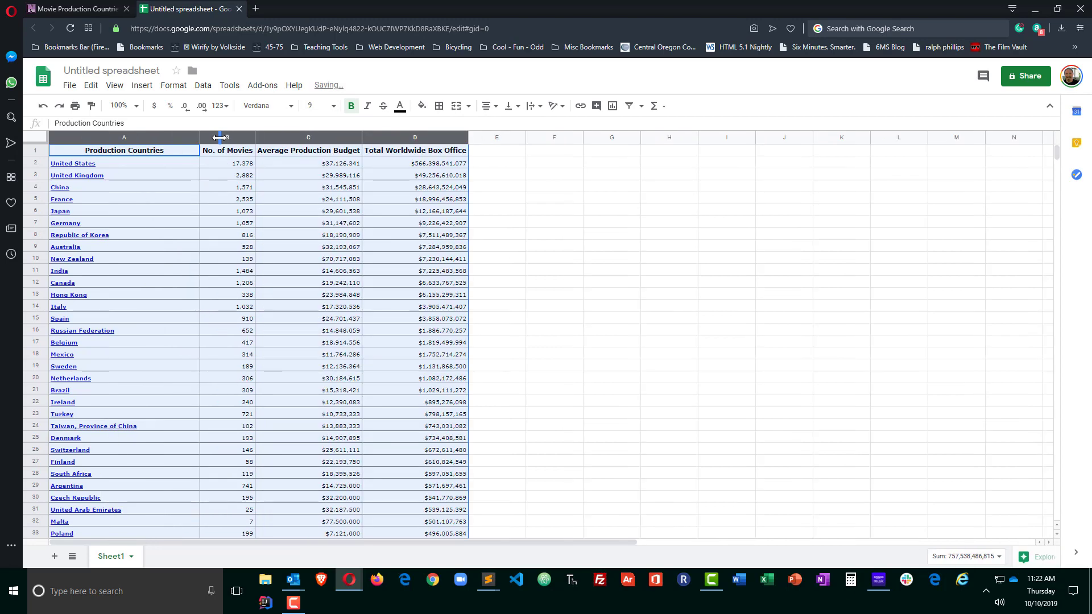
{"action": "left_click", "coordinate": [228, 226]}
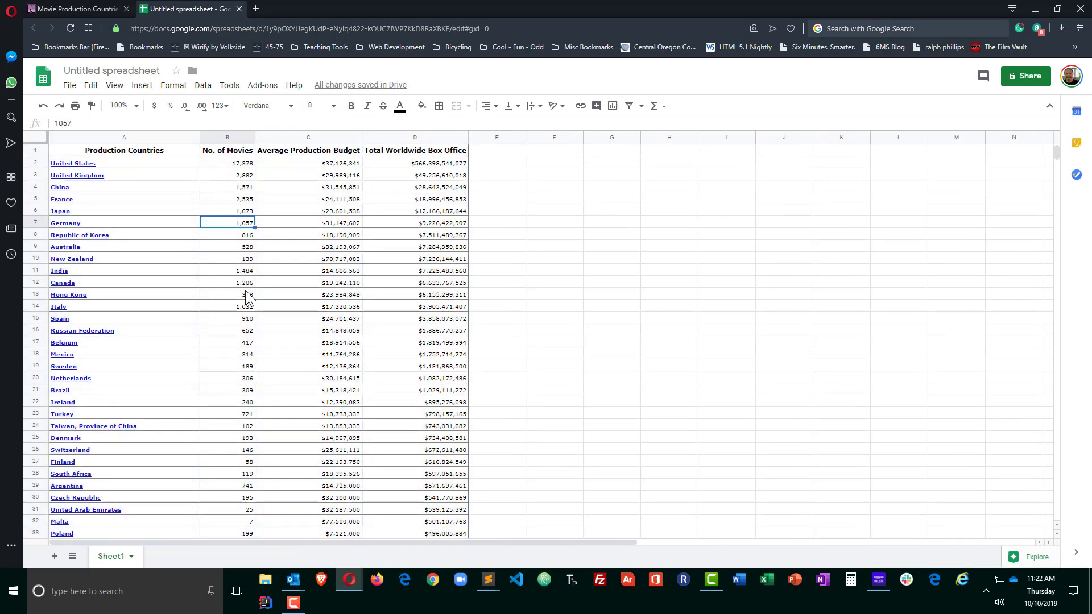
Add a filter and sort countries by No. of Movies, highest first (Z→A)
{"action": "left_click", "coordinate": [203, 87]}
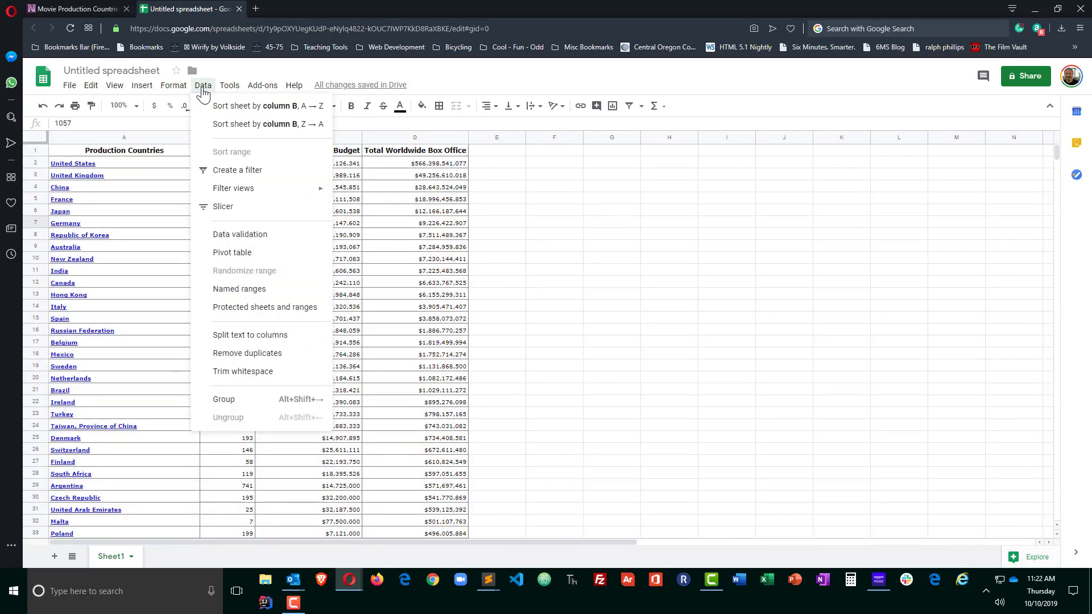
{"action": "left_click", "coordinate": [226, 170]}
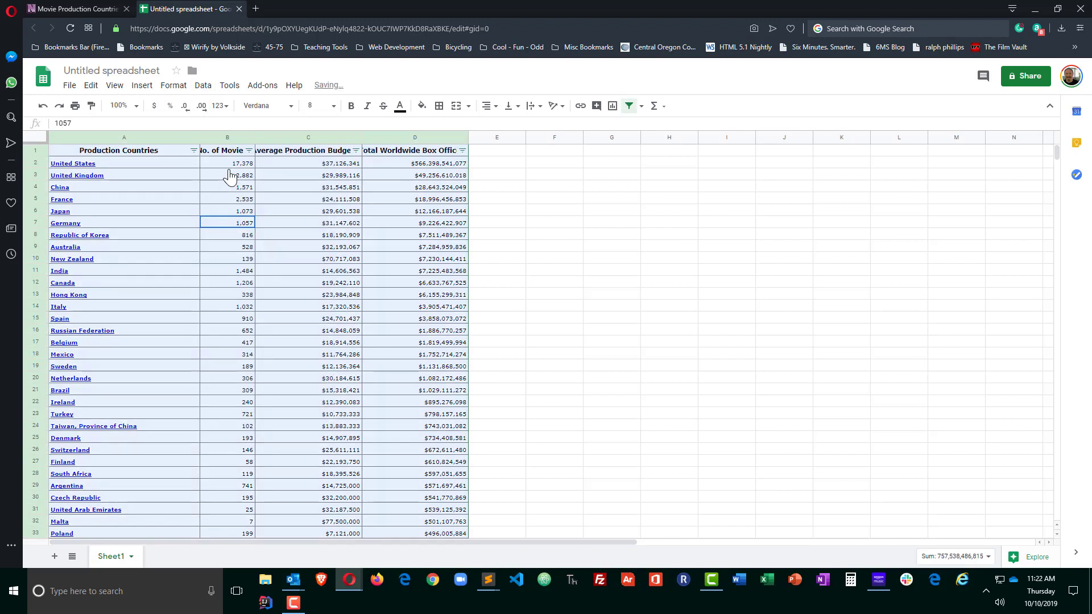
{"action": "key", "text": "Up"}
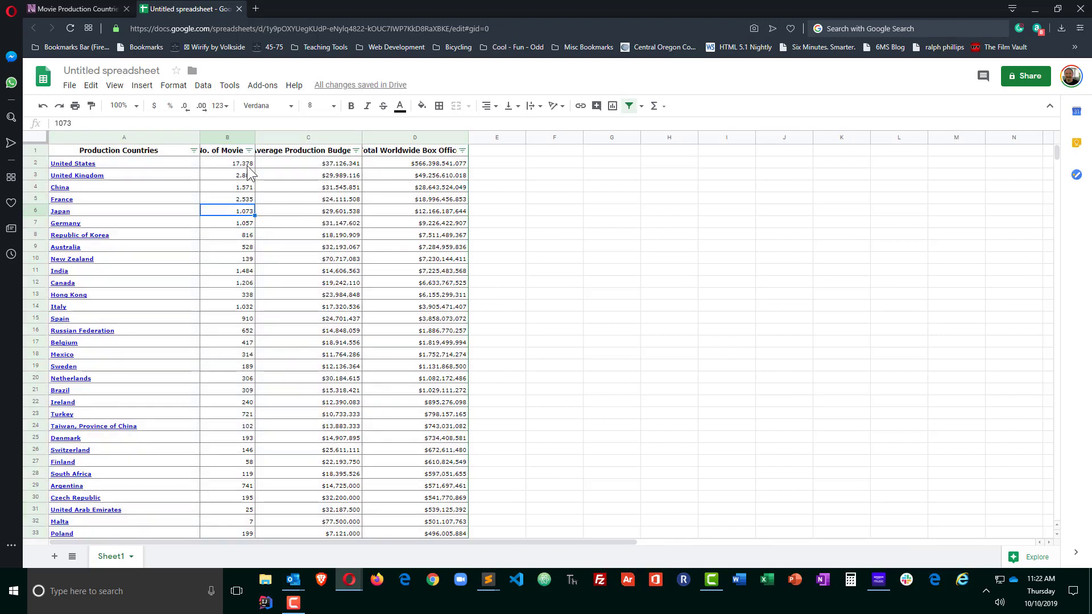
{"action": "left_click", "coordinate": [249, 150]}
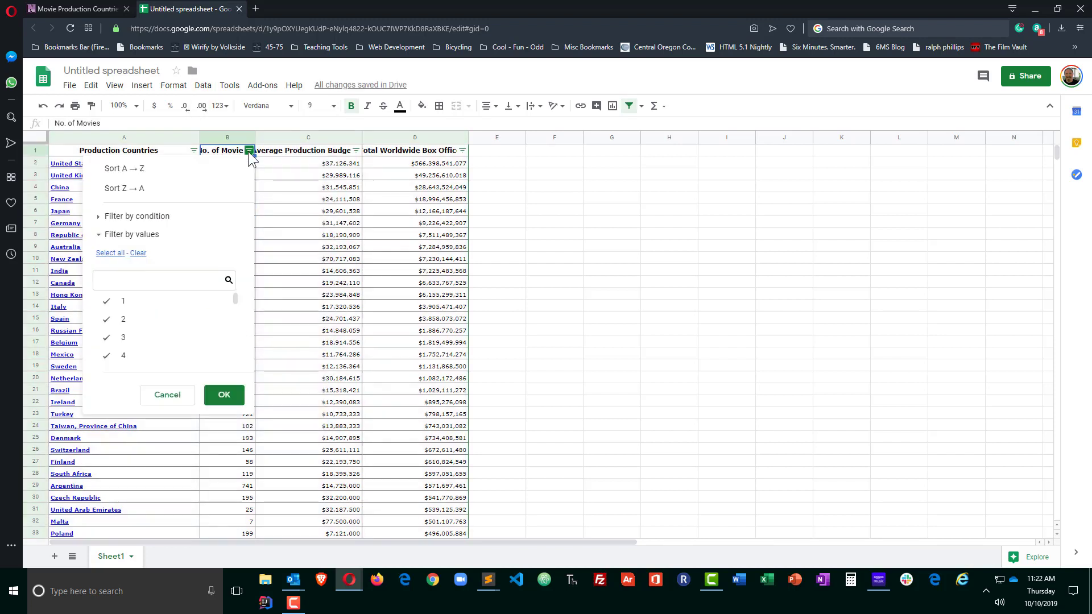
{"action": "left_click", "coordinate": [144, 191]}
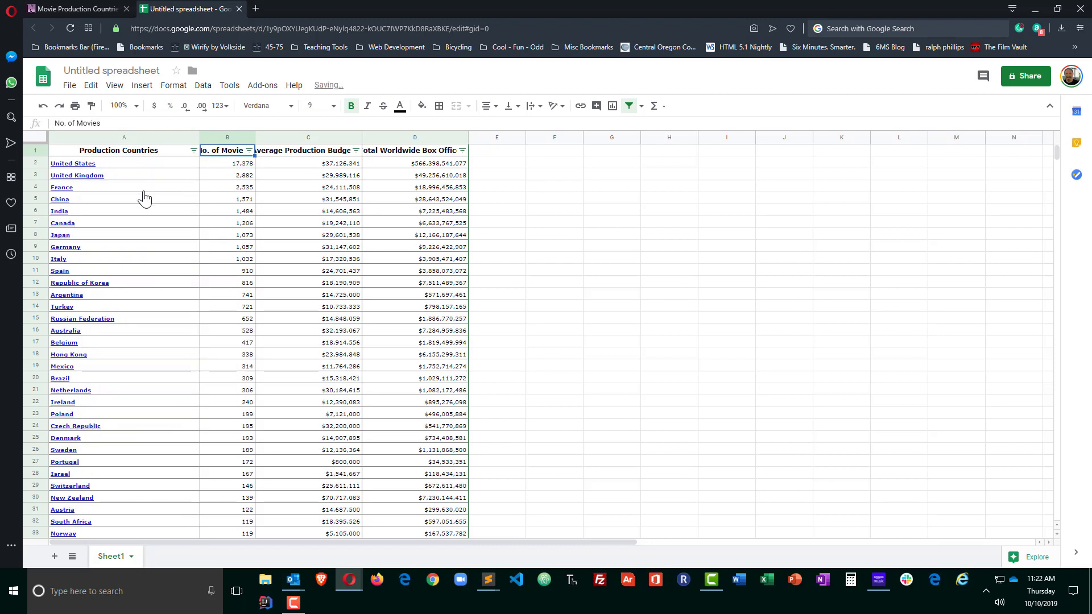
{"action": "left_click", "coordinate": [206, 238]}
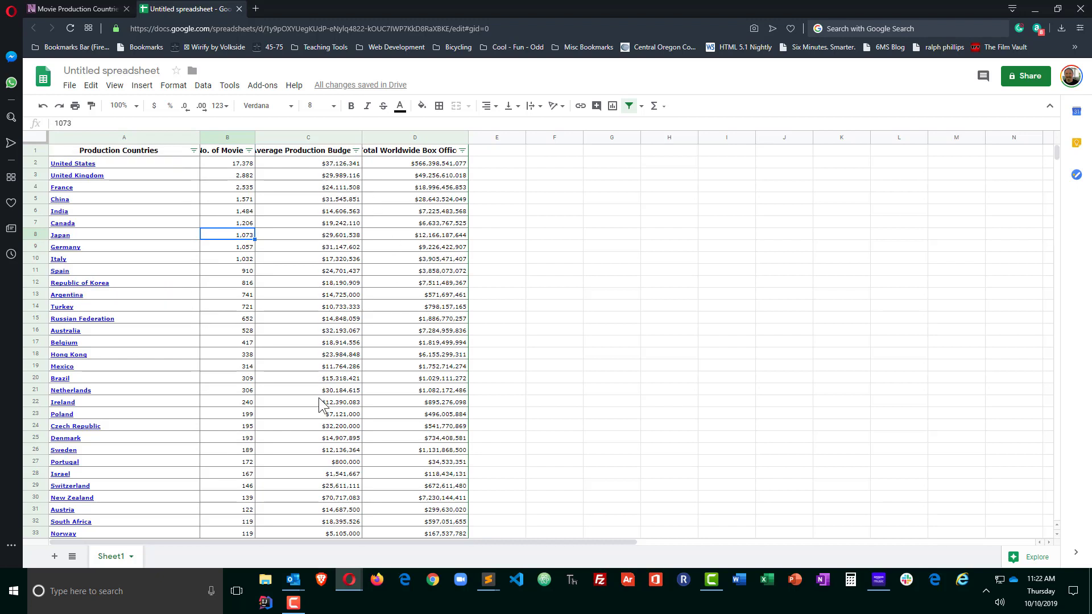
{"action": "left_click", "coordinate": [309, 320]}
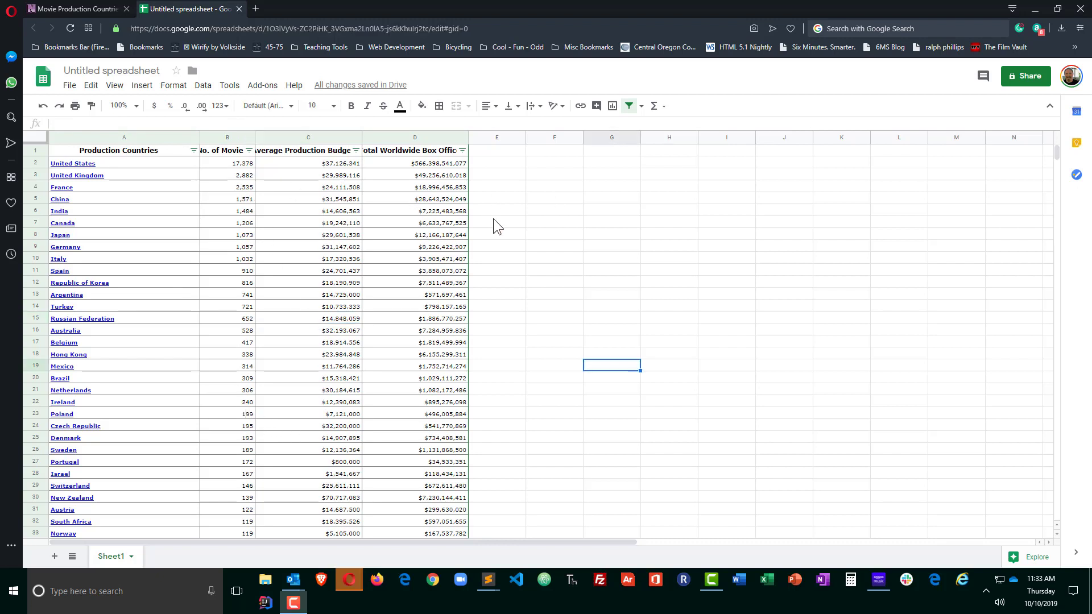
Insert a chart from the countries and movie counts in A1:B26
{"action": "left_click", "coordinate": [494, 221]}
{"action": "left_click_drag", "start_coordinate": [136, 150], "coordinate": [228, 446]}
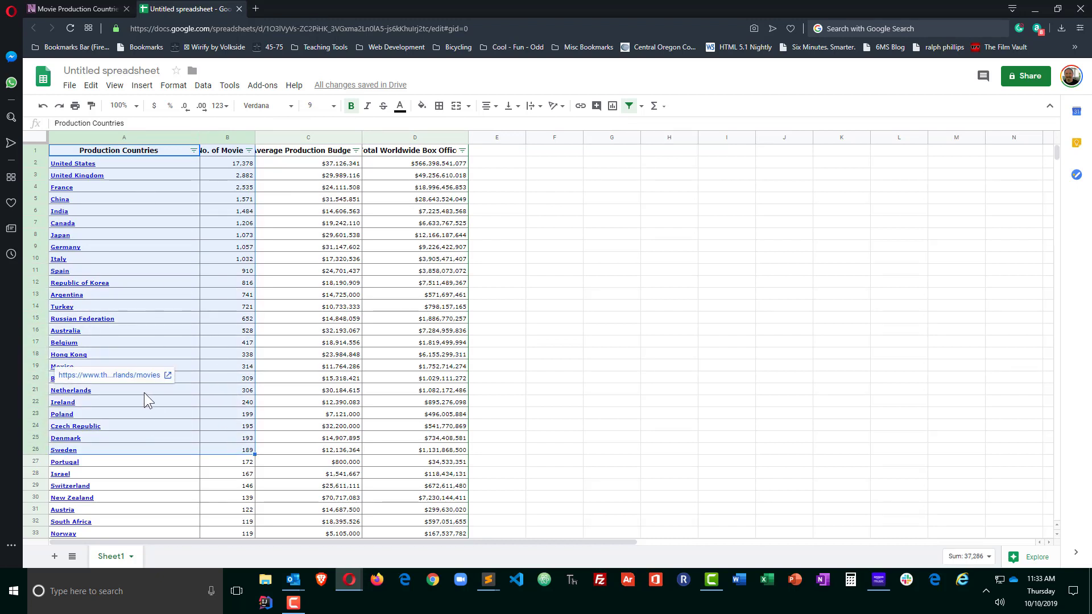
{"action": "left_click", "coordinate": [140, 86]}
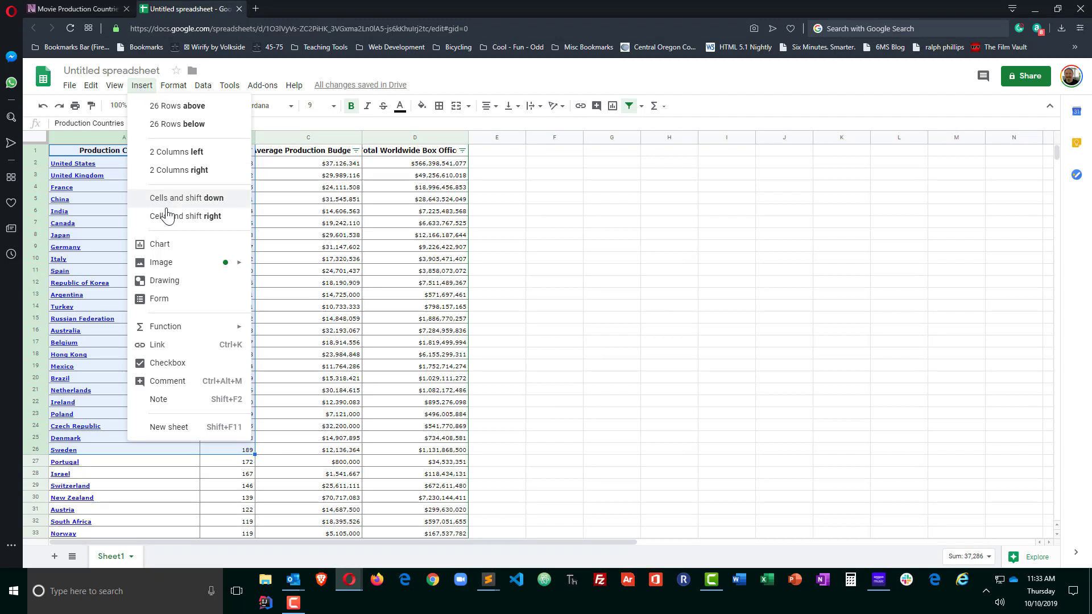
{"action": "left_click", "coordinate": [164, 244]}
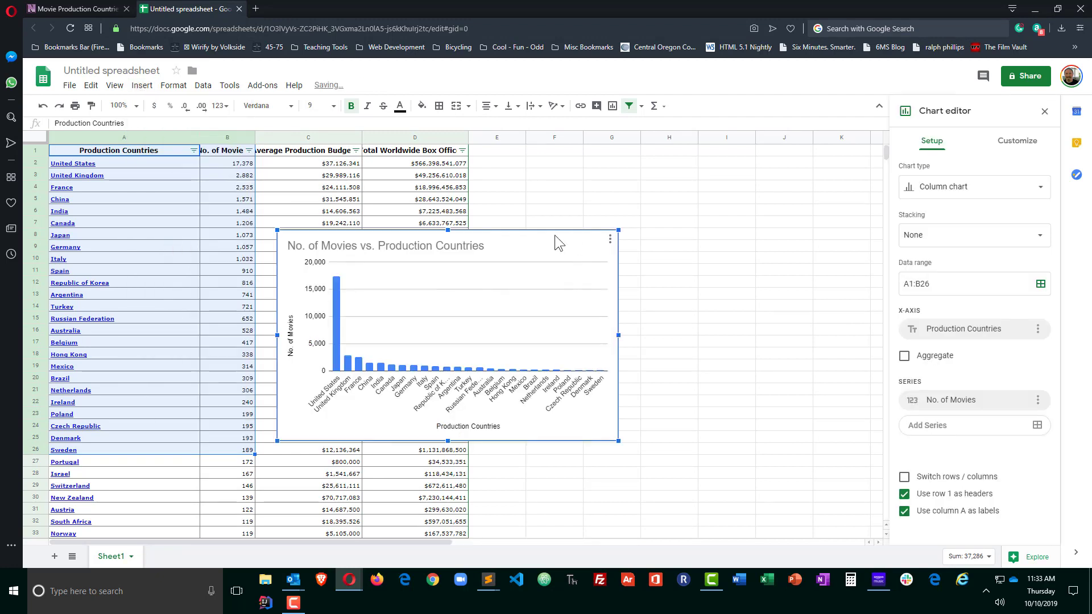
Change the chart type to Geo chart and enlarge the world map
{"action": "left_click", "coordinate": [958, 185]}
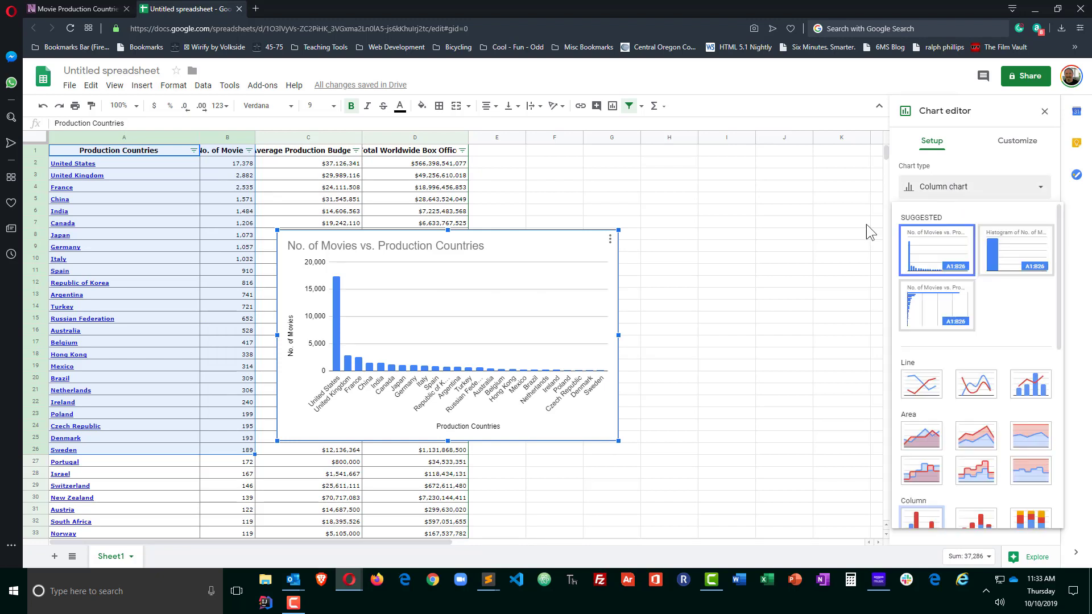
{"action": "scroll", "coordinate": [930, 335], "scroll_direction": "down", "scroll_amount": 10}
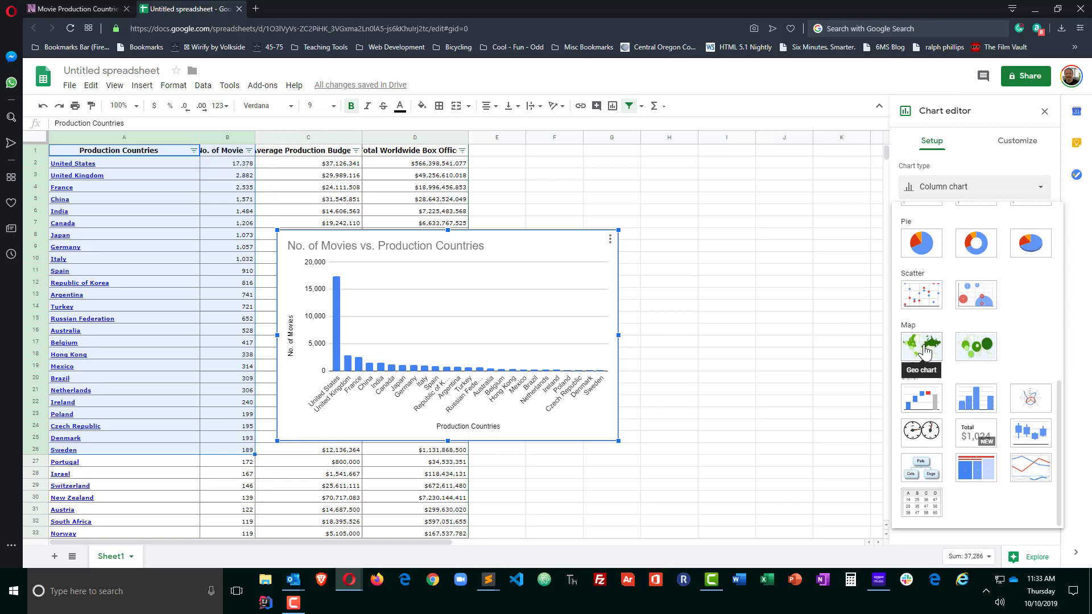
{"action": "left_click", "coordinate": [925, 350]}
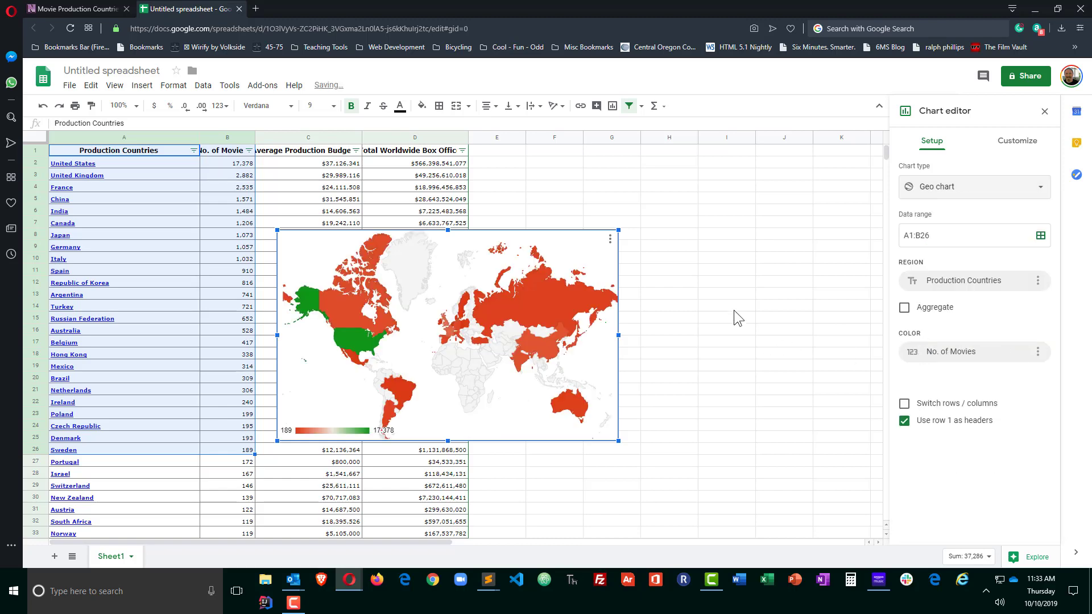
{"action": "left_click_drag", "start_coordinate": [618, 230], "coordinate": [743, 202]}
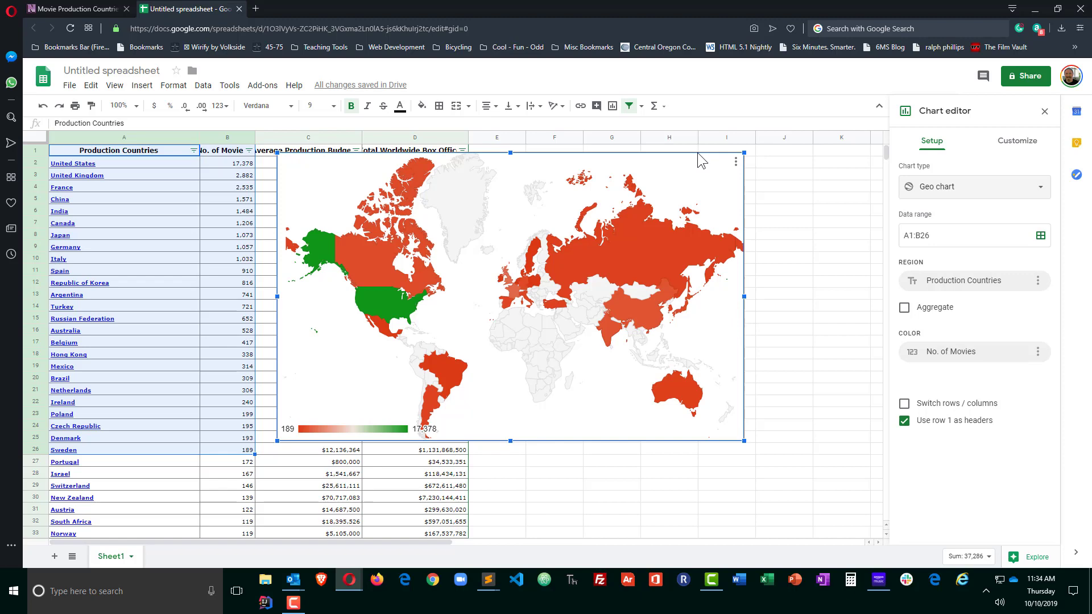
Delete the geo chart and the No. of Movies column
{"action": "key", "text": "Delete"}
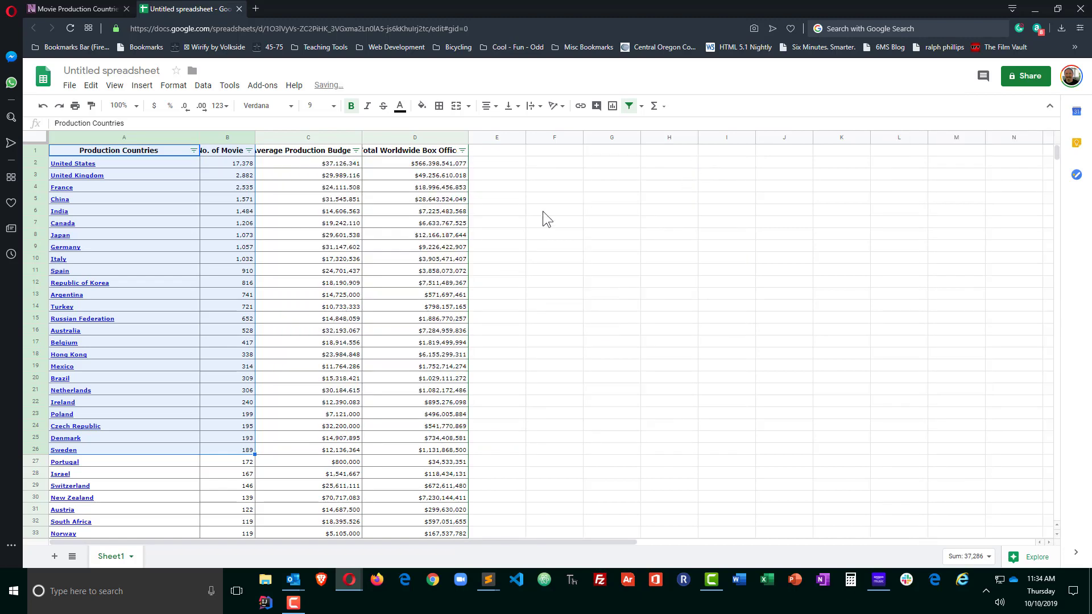
{"action": "left_click", "coordinate": [339, 226]}
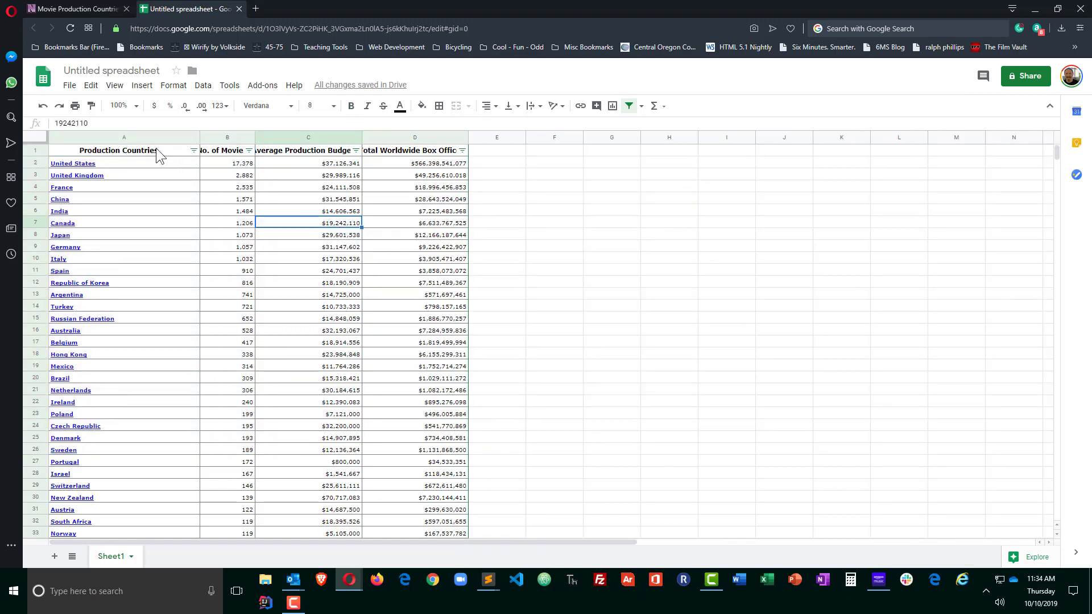
{"action": "left_click", "coordinate": [227, 137]}
{"action": "right_click", "coordinate": [221, 139]}
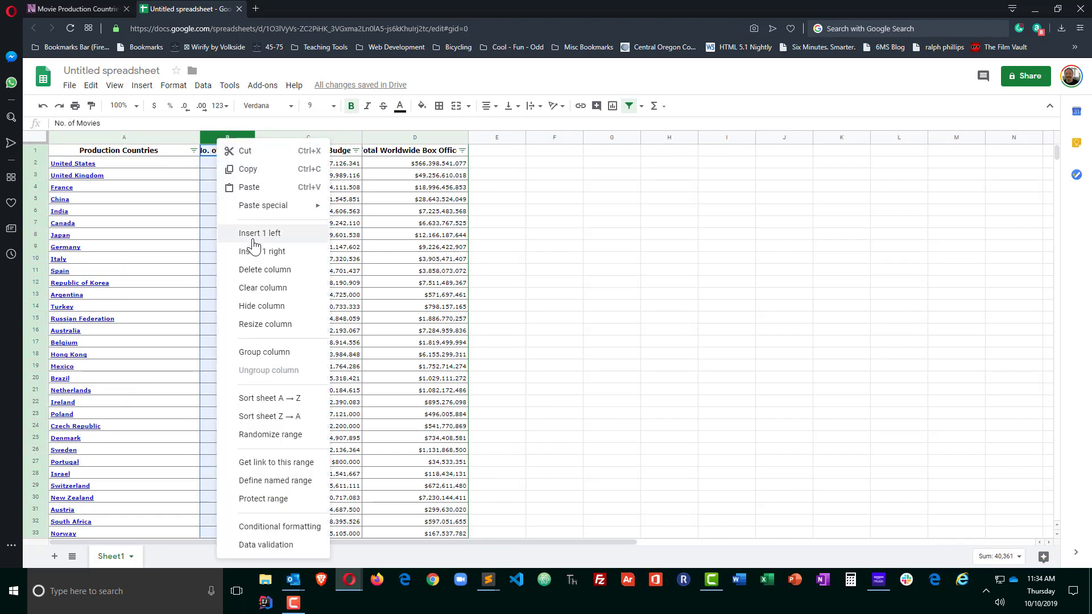
{"action": "left_click", "coordinate": [256, 269]}
Select the countries and average budgets in A1:B32
{"action": "left_click", "coordinate": [253, 259]}
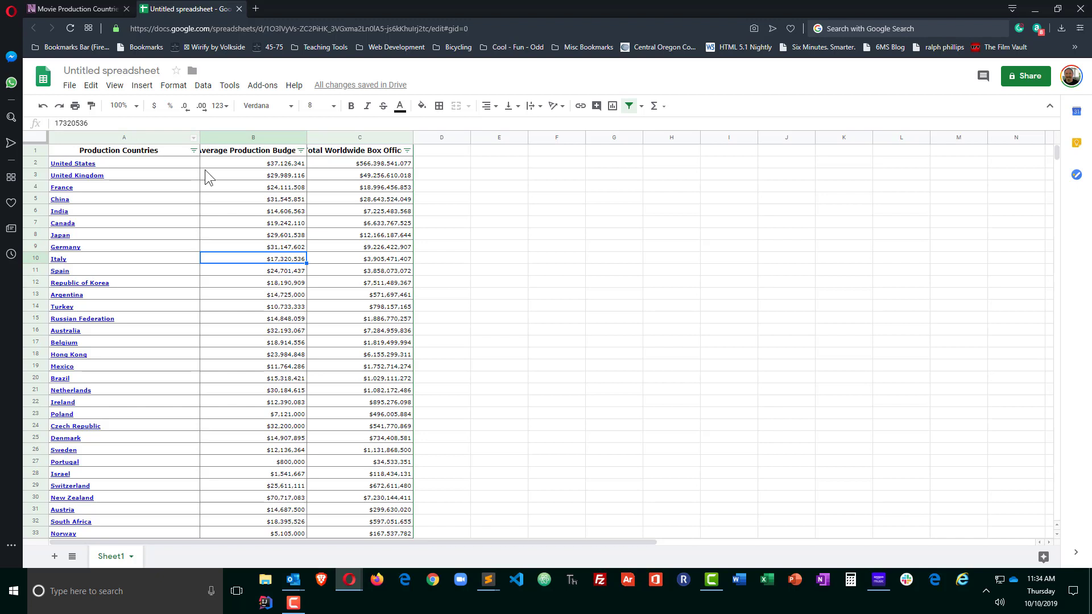
{"action": "left_click", "coordinate": [251, 174]}
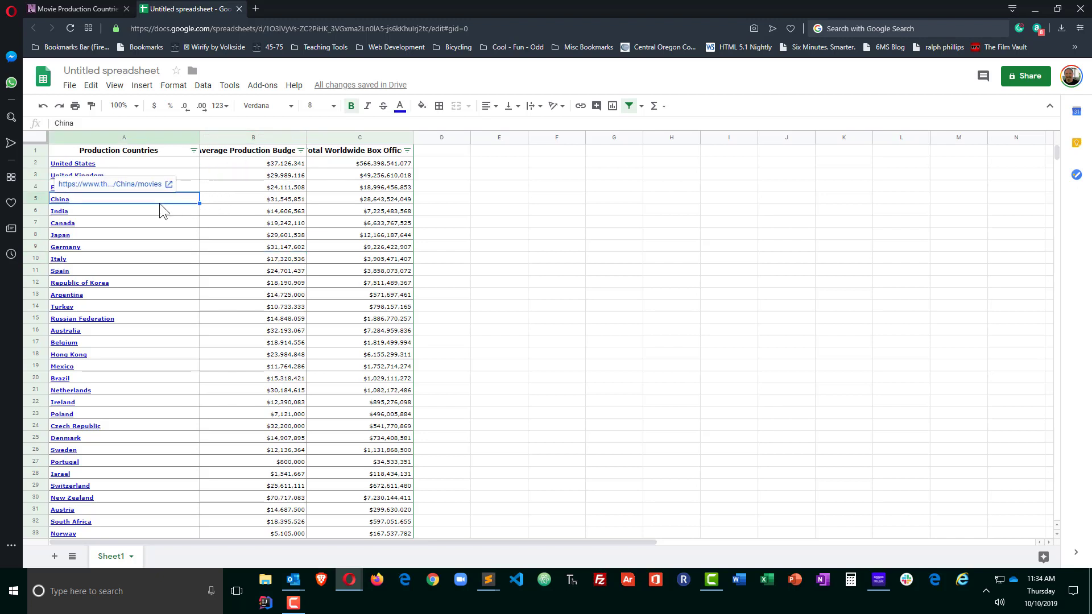
{"action": "key", "text": "Down"}
{"action": "key", "text": "Down"}
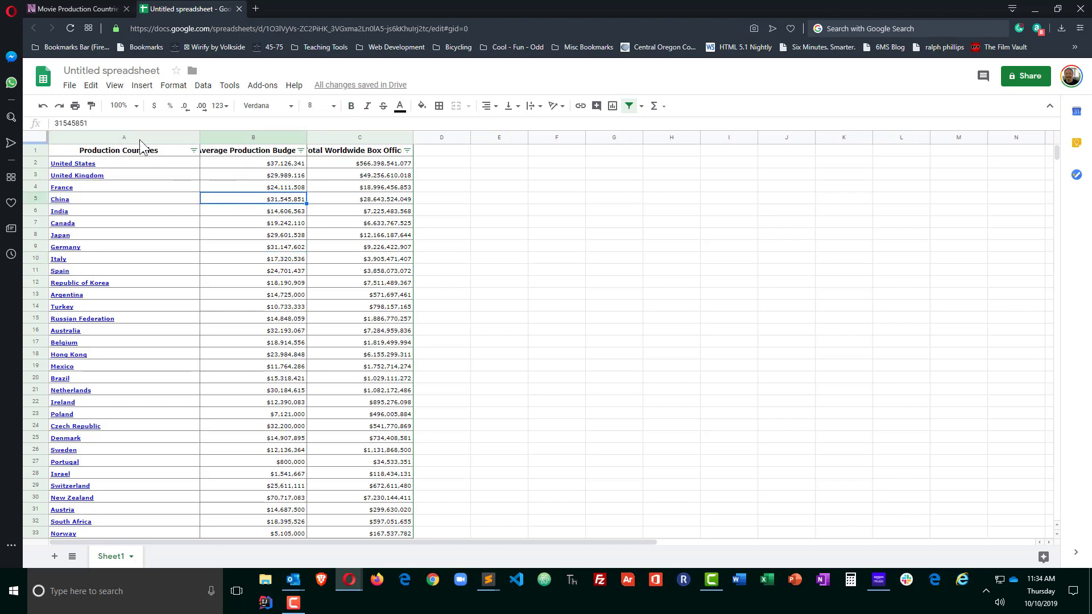
{"action": "mouse_move", "coordinate": [130, 151]}
{"action": "left_mouse_down"}
{"action": "mouse_move", "coordinate": [207, 158]}
{"action": "mouse_move", "coordinate": [244, 426]}
{"action": "mouse_move", "coordinate": [243, 520]}
{"action": "left_mouse_up"}
Insert a chart of A1:B32, change it from pie to Geo chart, and enlarge it
{"action": "left_click", "coordinate": [141, 86]}
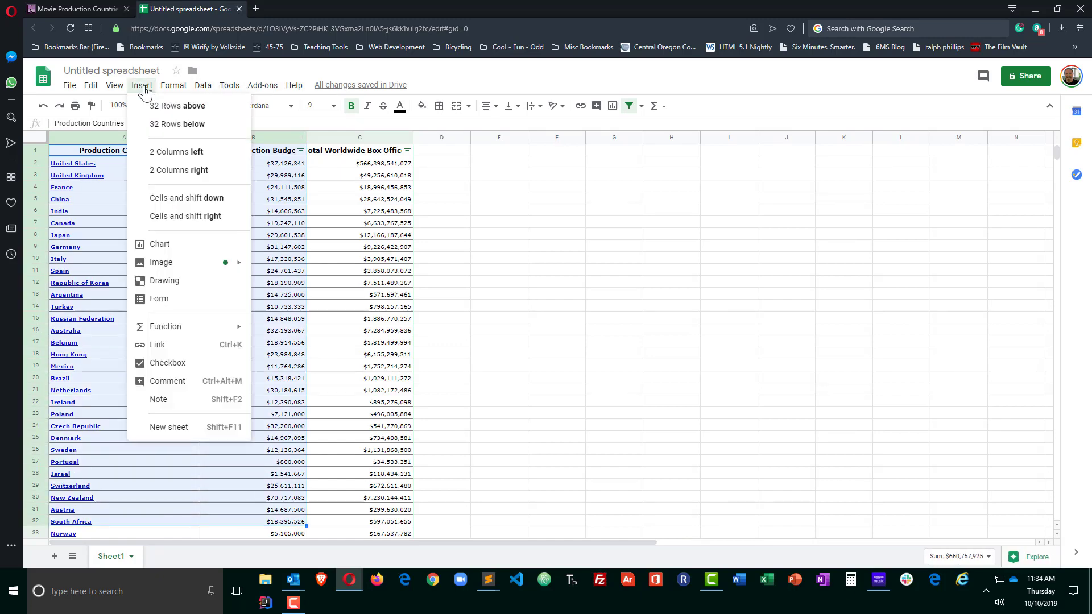
{"action": "left_click", "coordinate": [165, 243]}
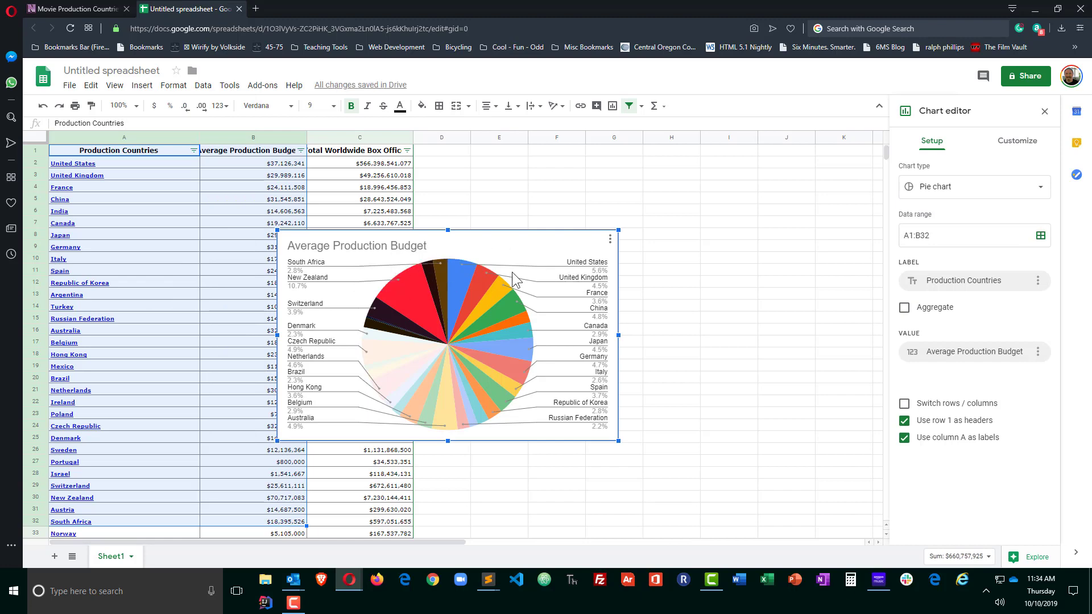
{"action": "left_click", "coordinate": [987, 199]}
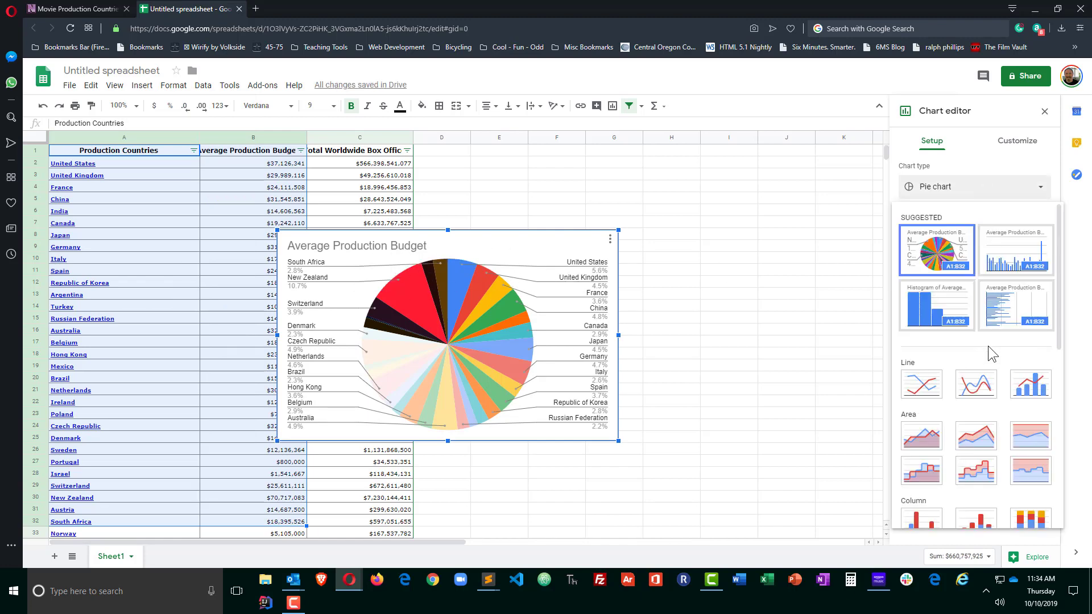
{"action": "scroll", "coordinate": [986, 359], "scroll_direction": "down", "scroll_amount": 5}
{"action": "scroll", "coordinate": [987, 359], "scroll_direction": "down", "scroll_amount": 2}
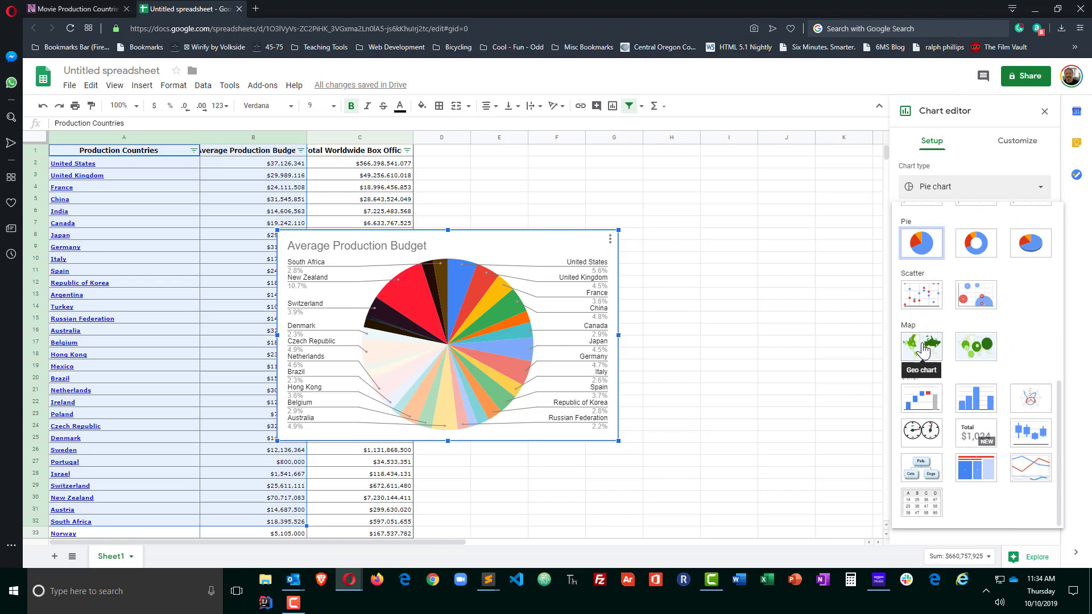
{"action": "left_click", "coordinate": [921, 347]}
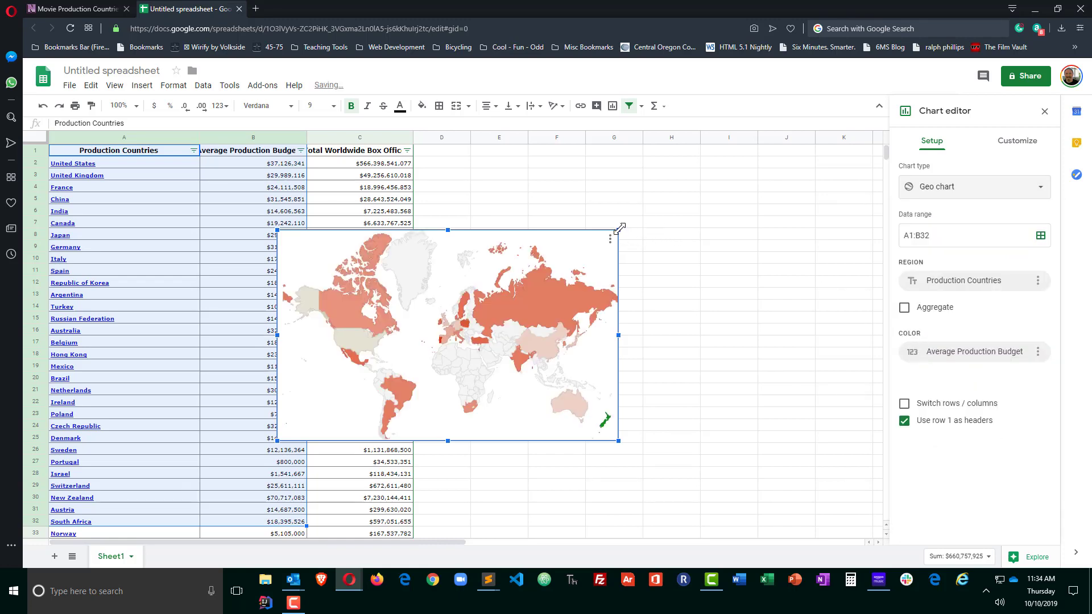
{"action": "left_click_drag", "start_coordinate": [618, 231], "coordinate": [738, 179]}
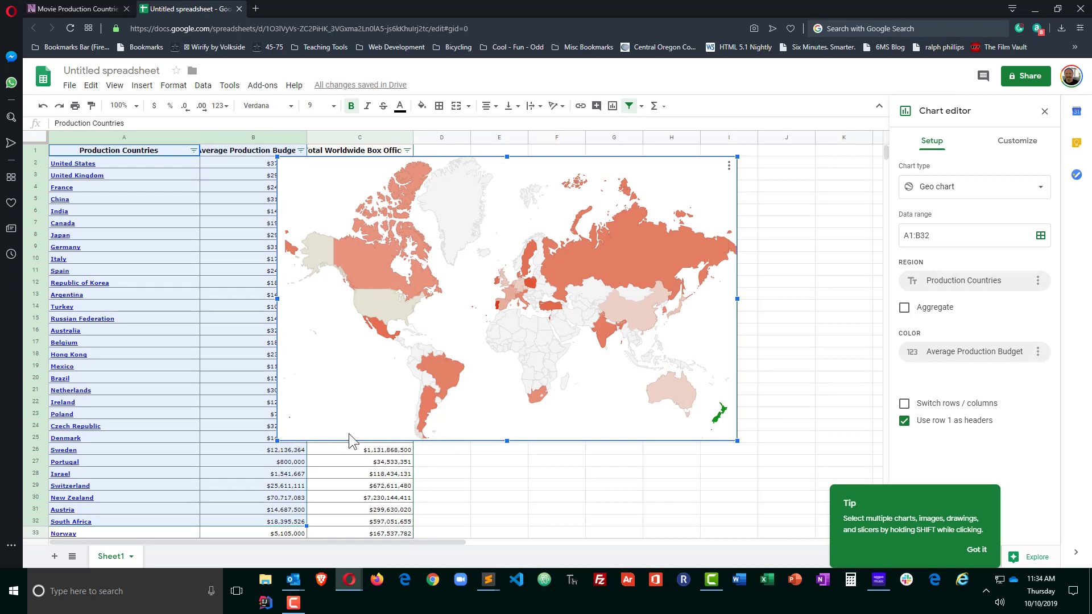
Delete the map chart through its three-dot menu
{"action": "left_click", "coordinate": [786, 293]}
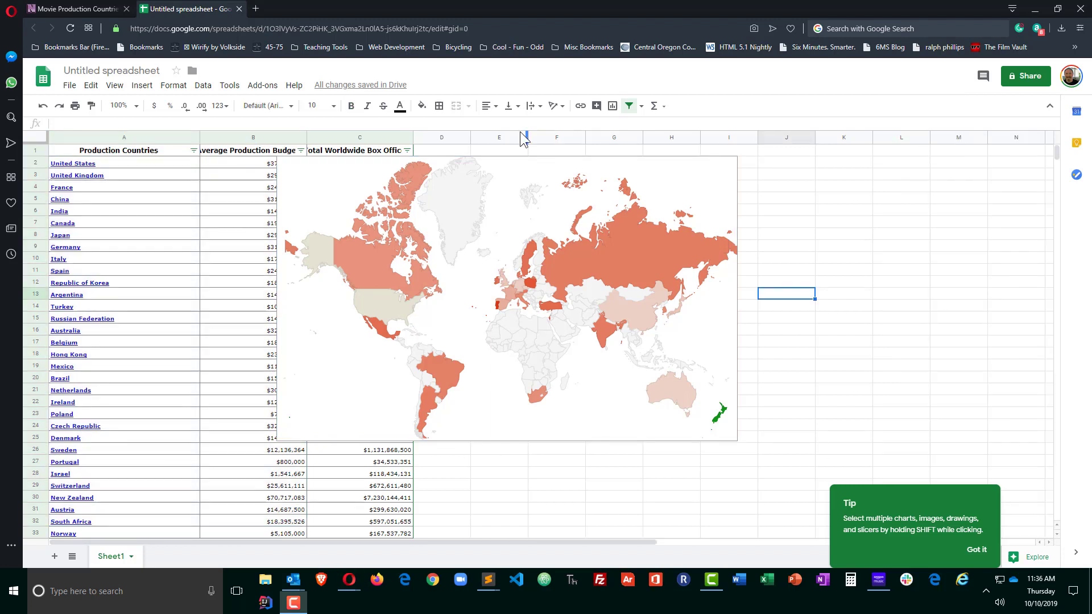
{"action": "left_click", "coordinate": [526, 166]}
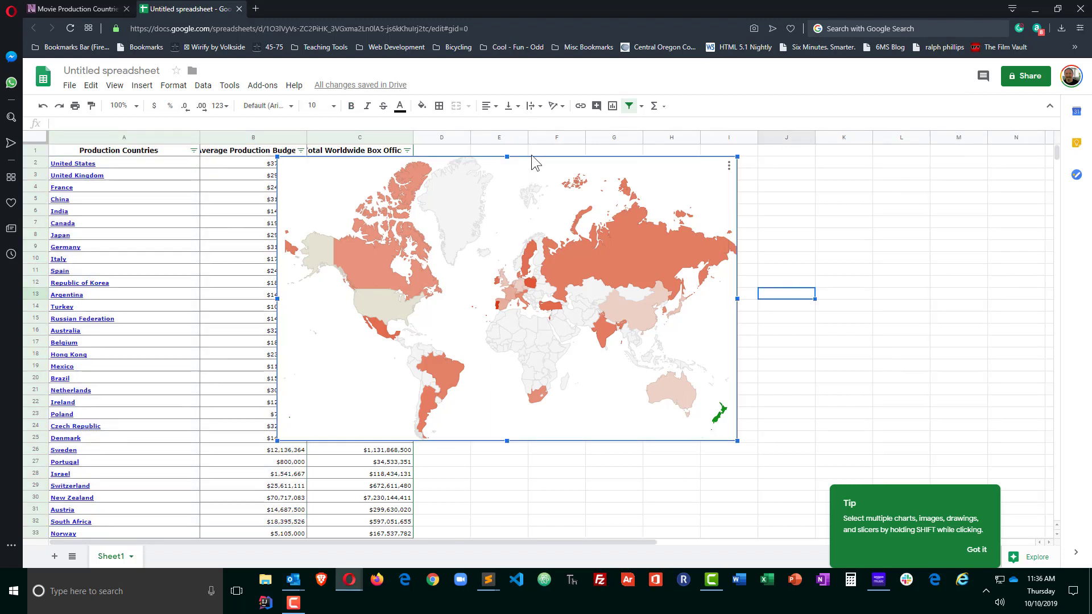
{"action": "left_click", "coordinate": [728, 166]}
{"action": "left_click", "coordinate": [689, 203]}
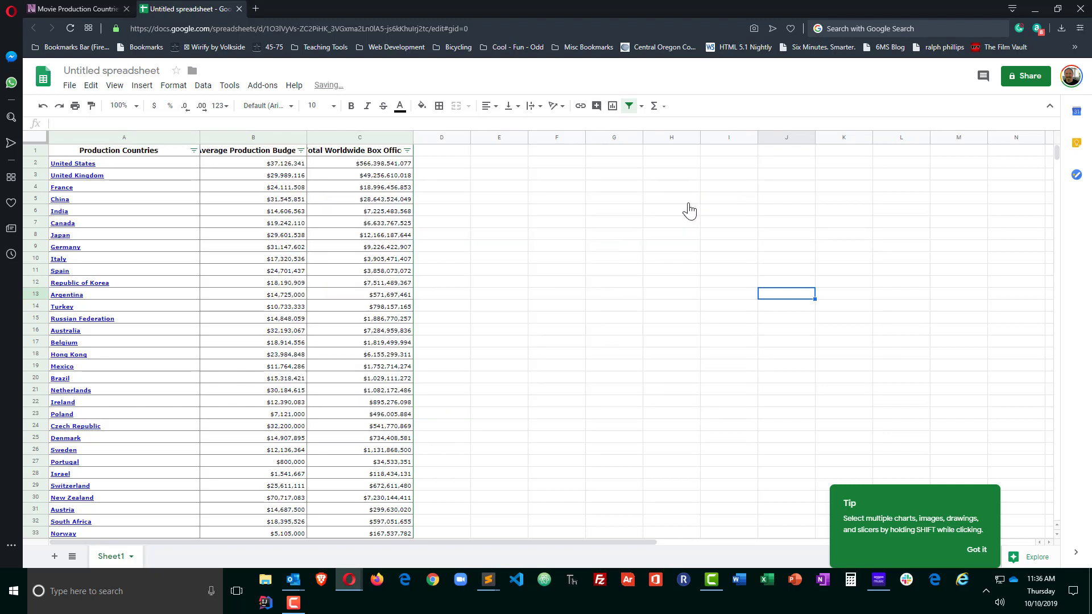
Insert a new chart at E7 with data range A1:B33
{"action": "left_click", "coordinate": [500, 223]}
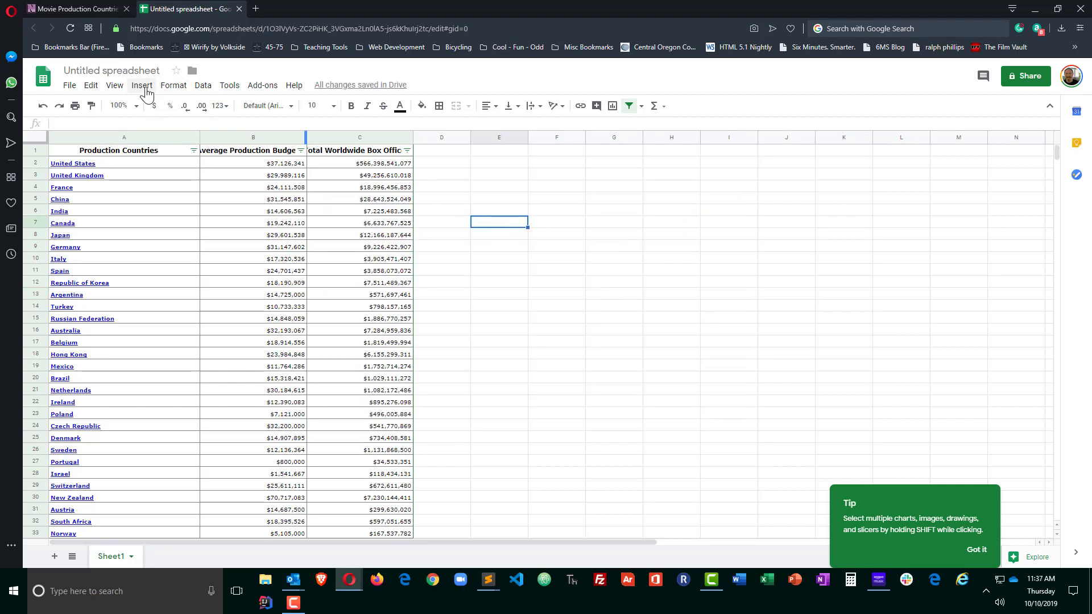
{"action": "left_click", "coordinate": [143, 86]}
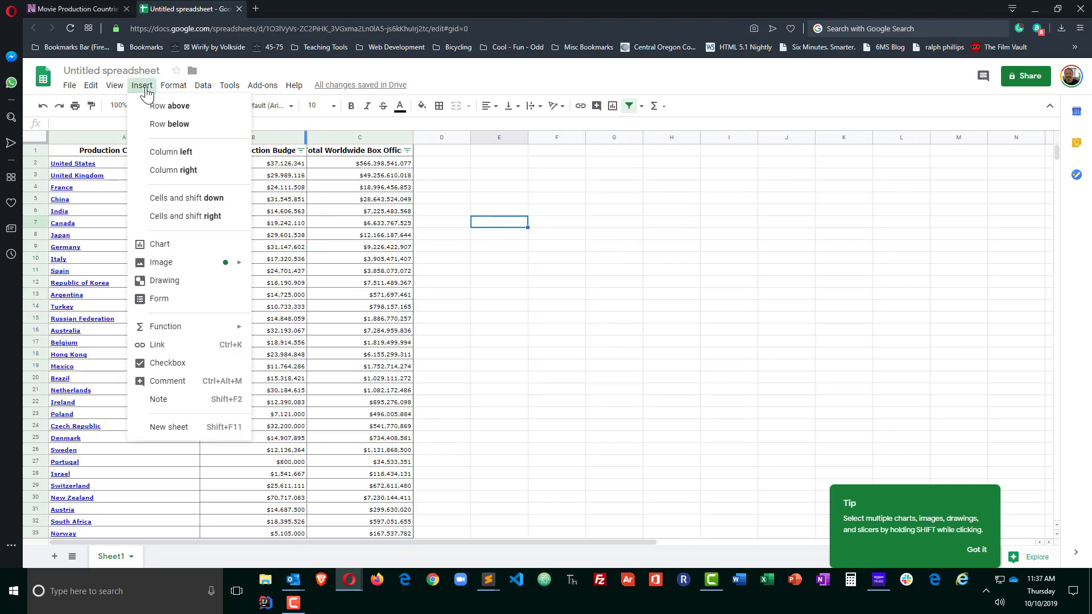
{"action": "left_click", "coordinate": [159, 246]}
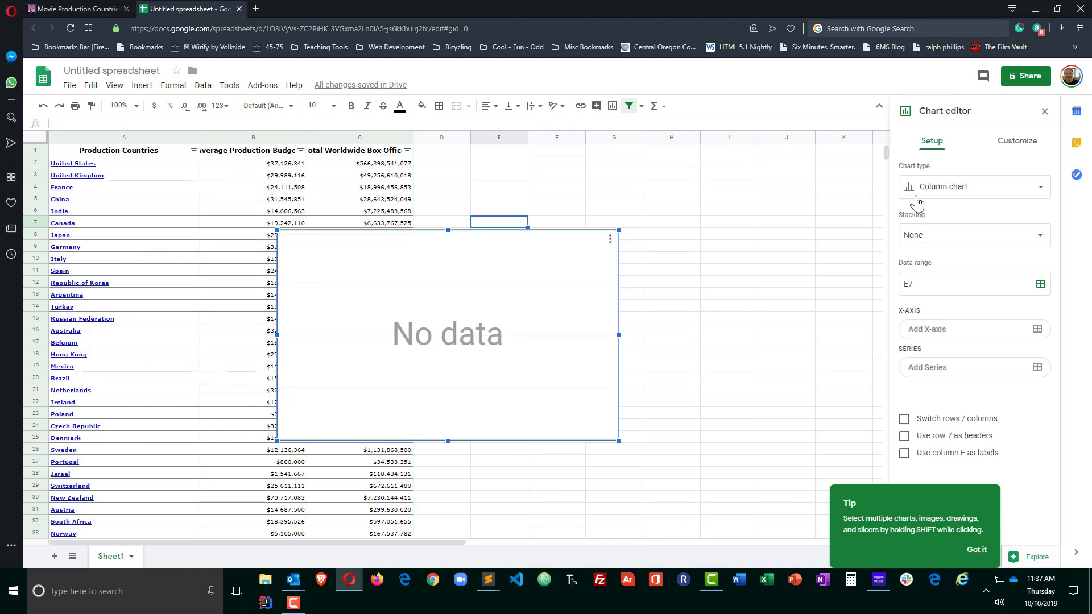
{"action": "left_click", "coordinate": [1040, 285]}
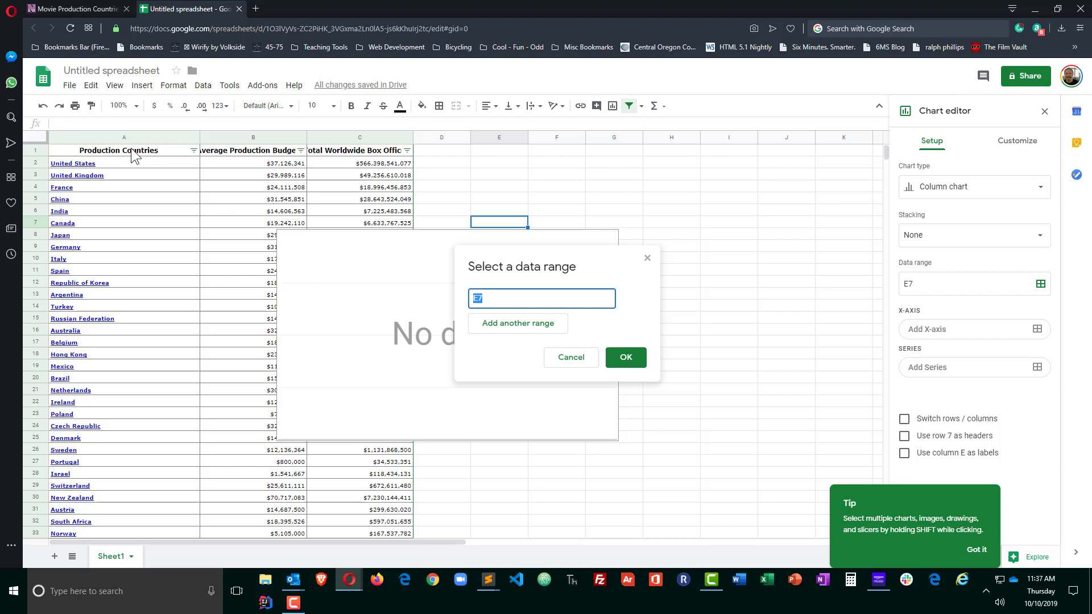
{"action": "left_click_drag", "start_coordinate": [139, 150], "coordinate": [240, 528]}
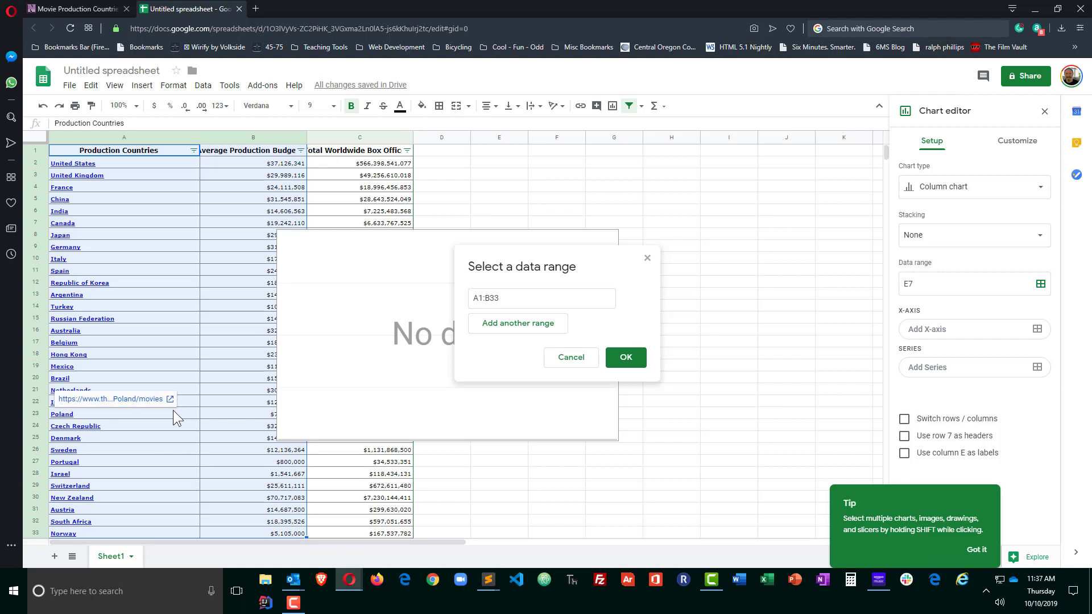
{"action": "left_click", "coordinate": [625, 358]}
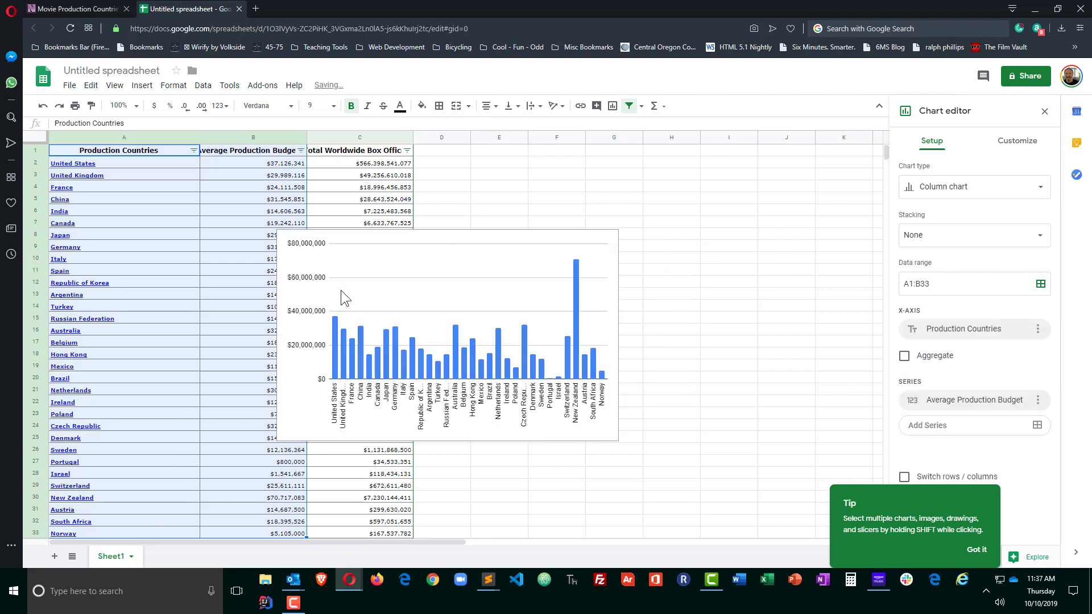
{"action": "left_click", "coordinate": [974, 188]}
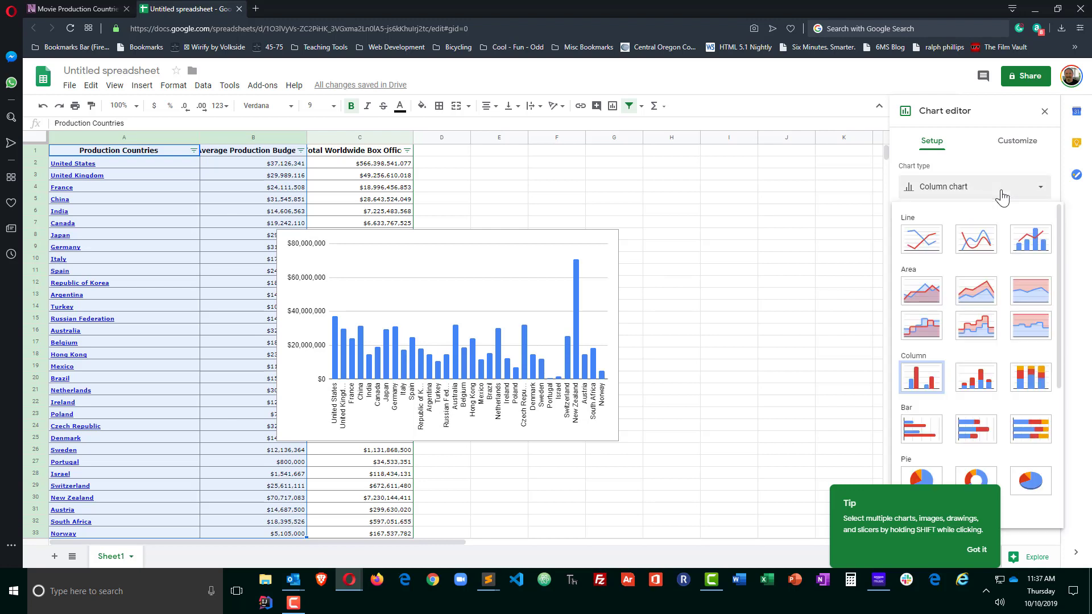
{"action": "scroll", "coordinate": [945, 347], "scroll_direction": "down", "scroll_amount": 1}
{"action": "scroll", "coordinate": [945, 347], "scroll_direction": "down", "scroll_amount": 2}
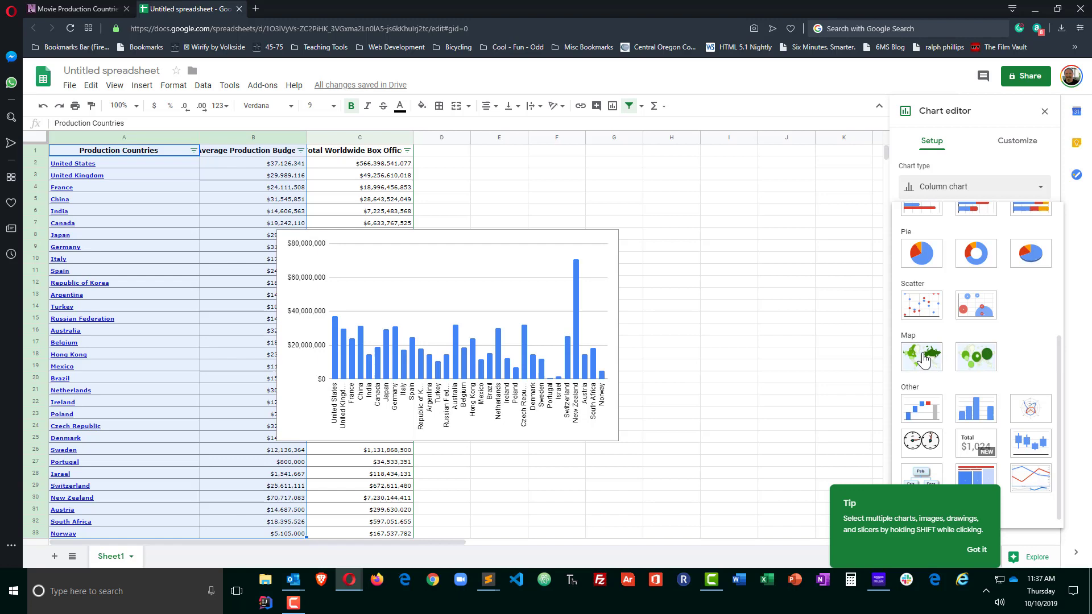
Make the A1:B33 chart a Geo chart, moved and enlarged right of the data columns
{"action": "left_click", "coordinate": [921, 413]}
{"action": "left_click", "coordinate": [603, 244]}
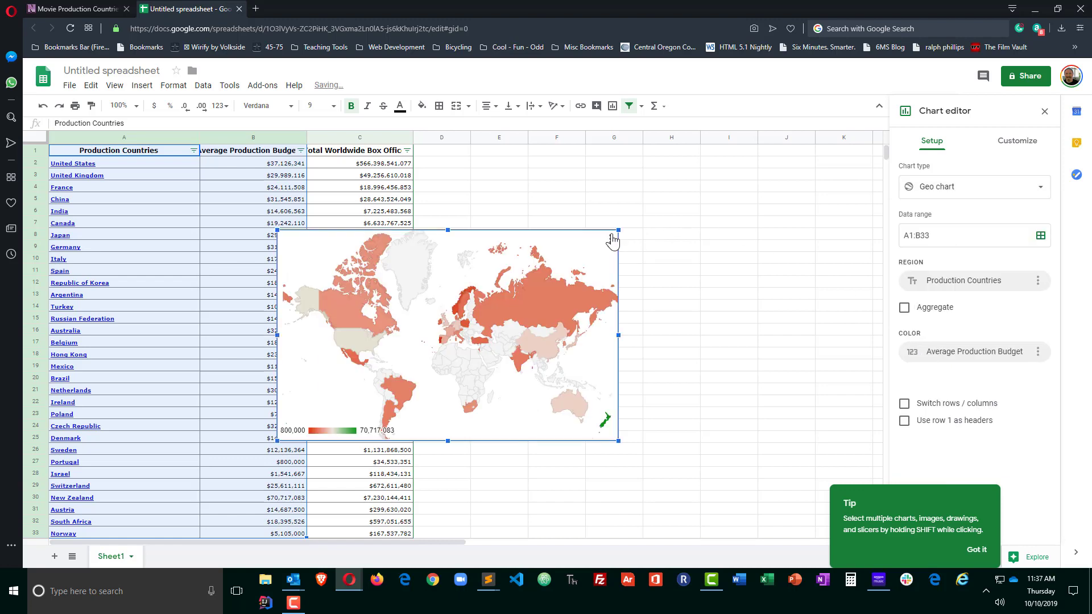
{"action": "left_click_drag", "start_coordinate": [619, 230], "coordinate": [733, 168]}
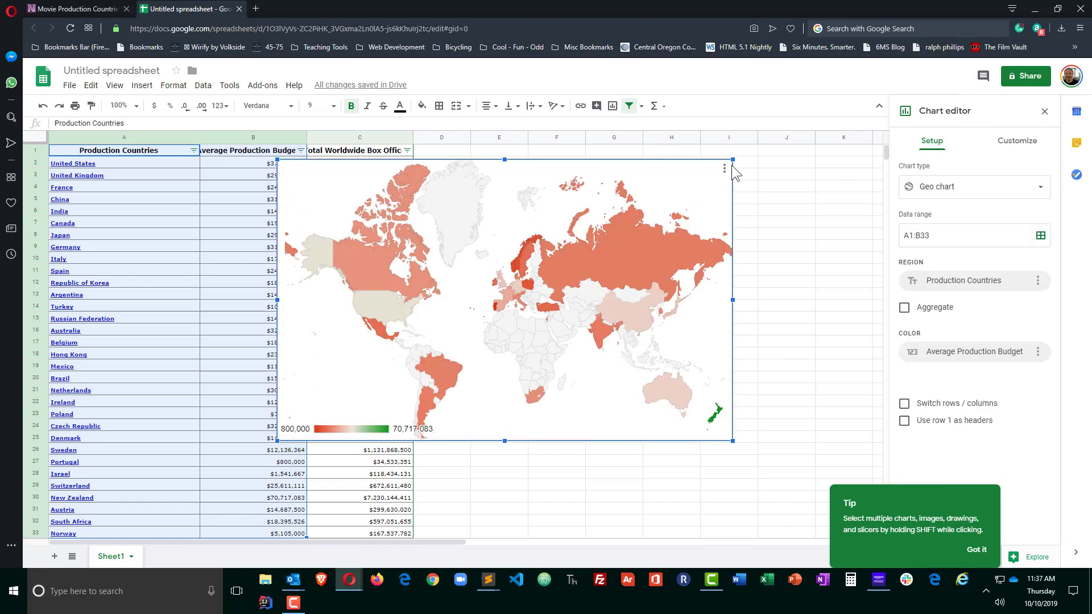
{"action": "left_click_drag", "start_coordinate": [548, 169], "coordinate": [683, 165]}
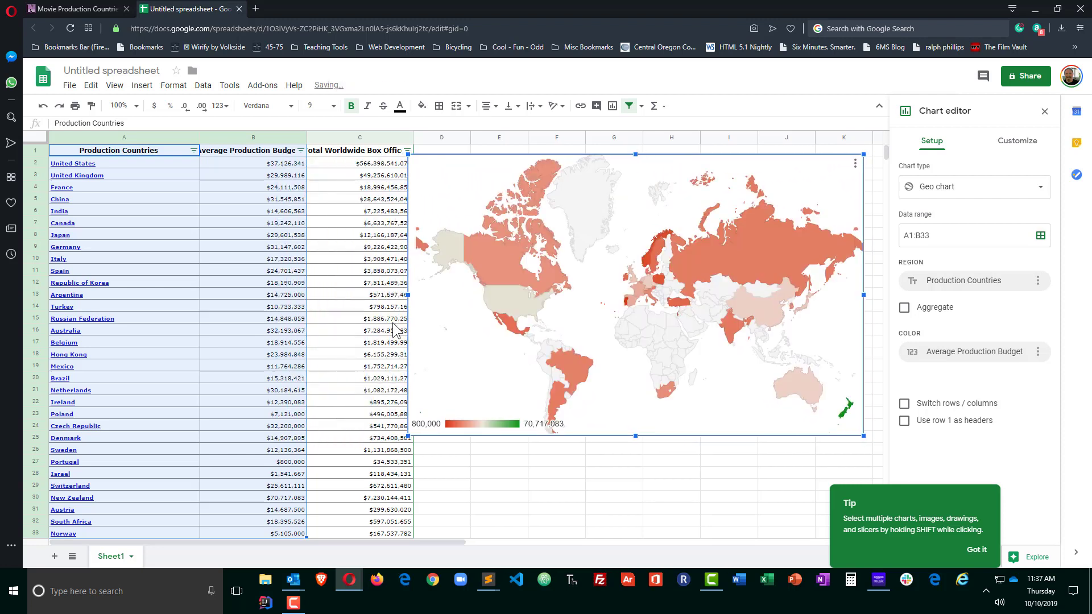
{"action": "left_click_drag", "start_coordinate": [406, 434], "coordinate": [323, 488]}
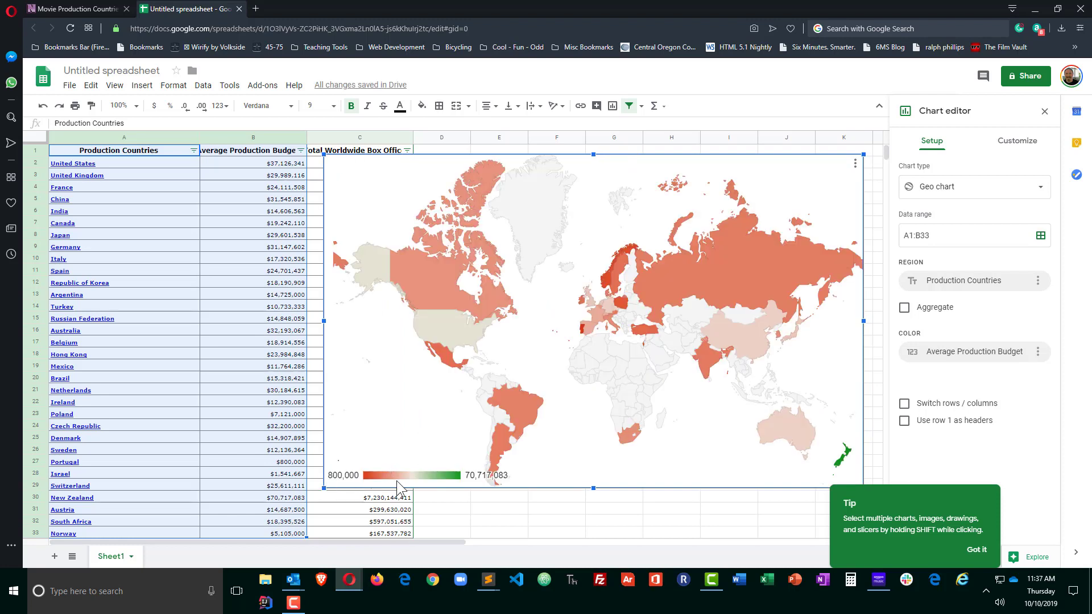
In Customize > Geo, set Mid colour to yellow and No value colour to white
{"action": "left_click", "coordinate": [1017, 142]}
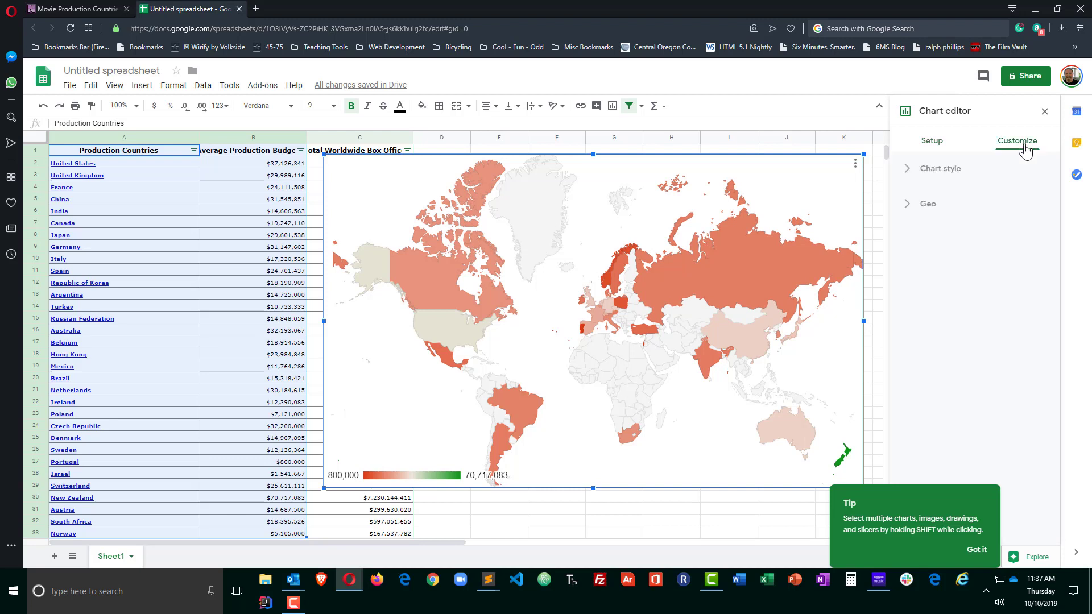
{"action": "left_click", "coordinate": [909, 209]}
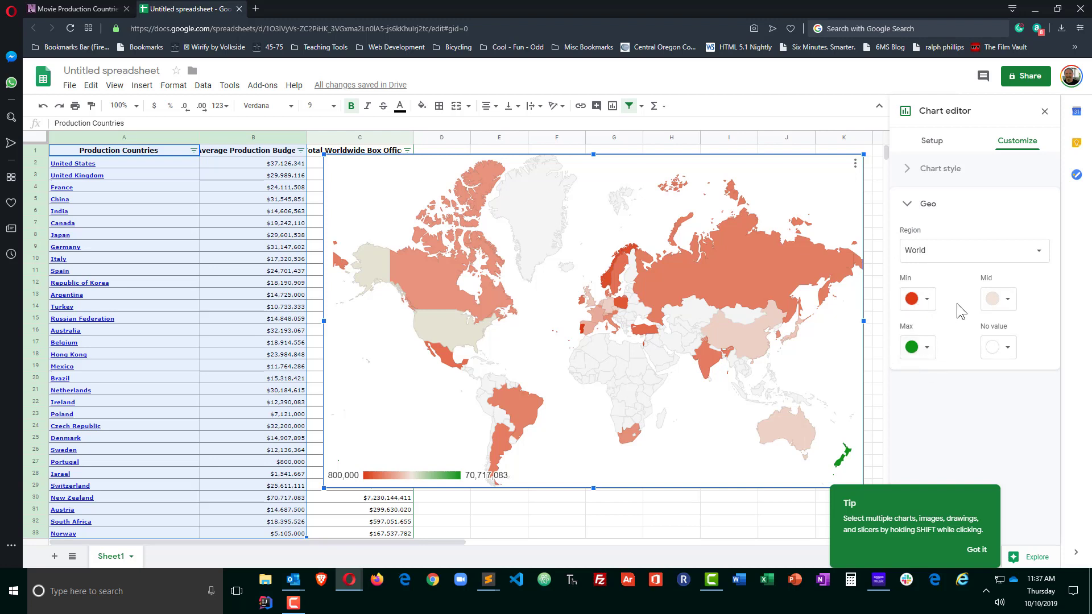
{"action": "left_click", "coordinate": [1008, 301]}
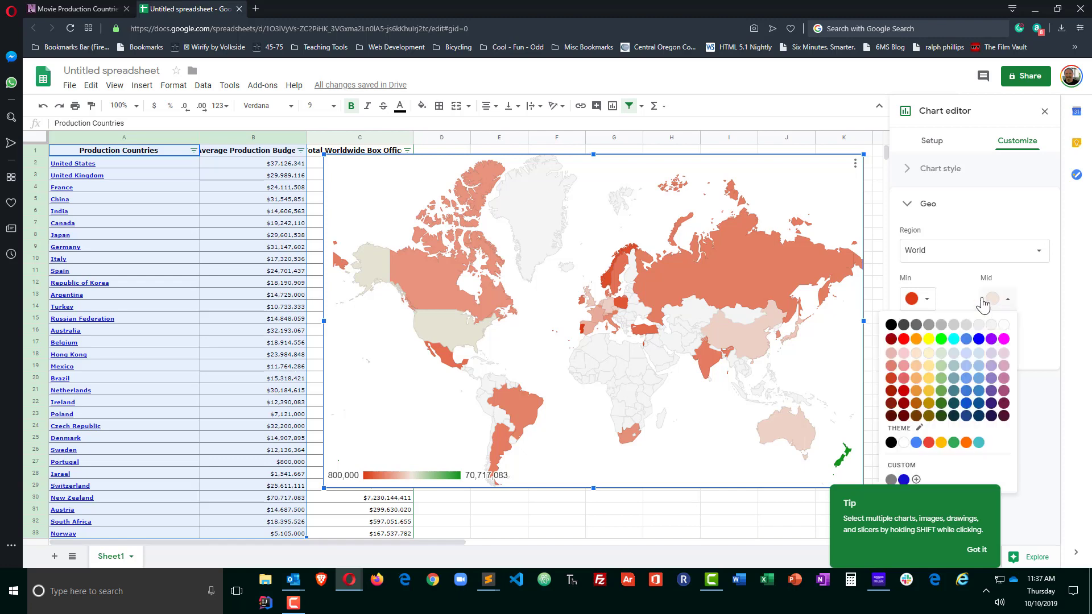
{"action": "left_click", "coordinate": [930, 392]}
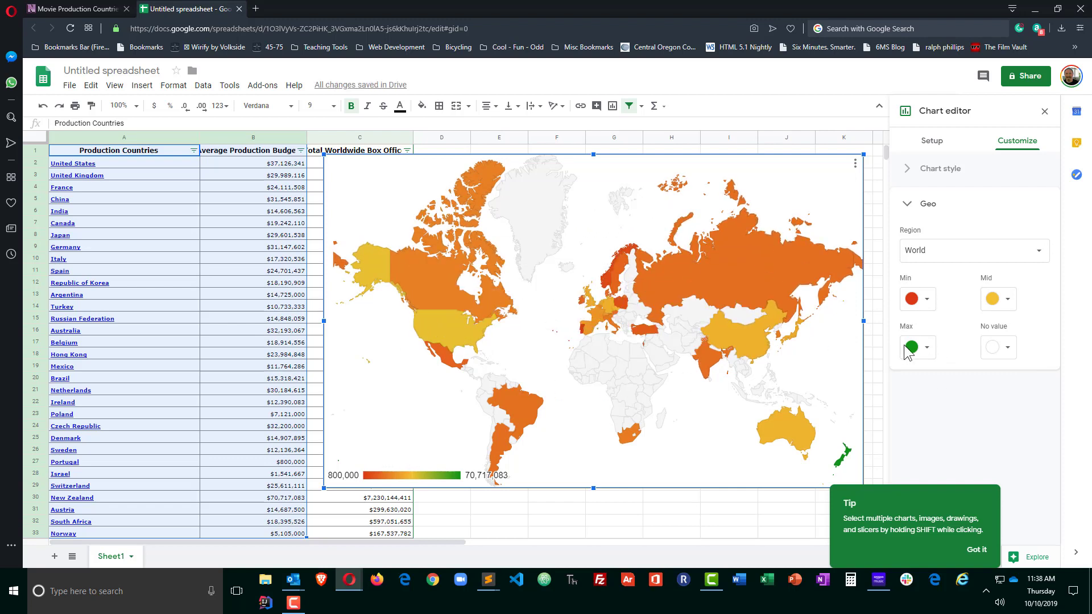
{"action": "left_click", "coordinate": [1007, 348]}
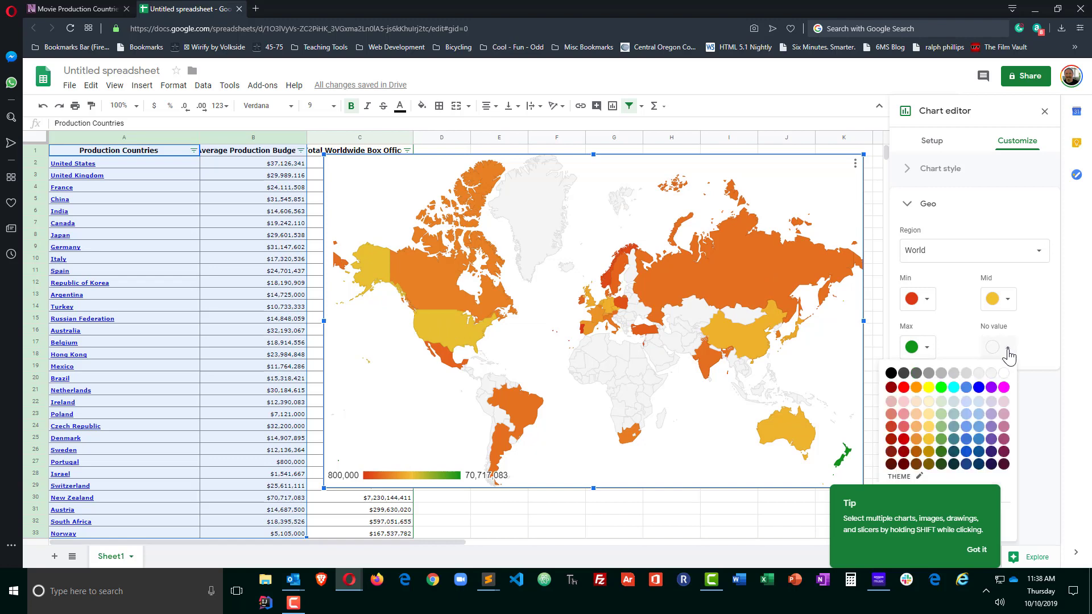
{"action": "left_click", "coordinate": [1003, 373]}
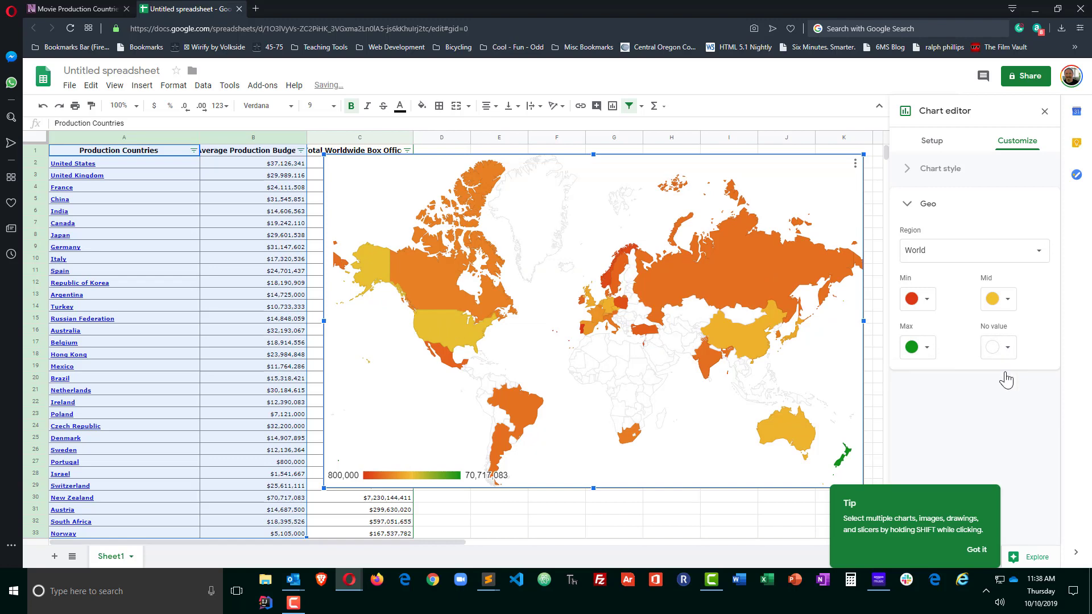
{"action": "left_click", "coordinate": [537, 506]}
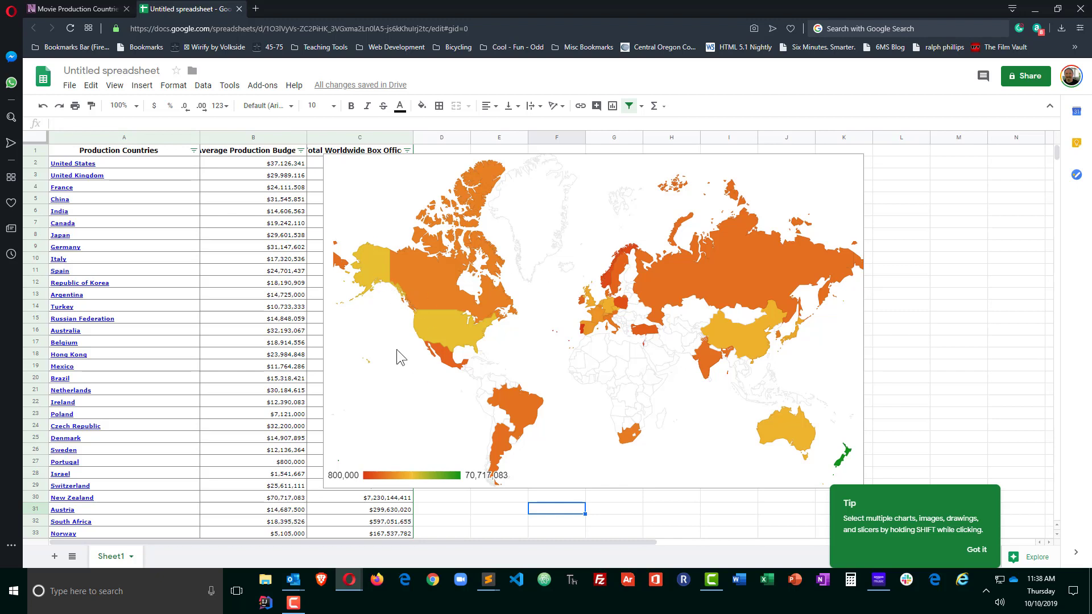
Select the map chart to read country budgets like Russian Federation's $14,848,059
{"action": "left_click", "coordinate": [422, 276]}
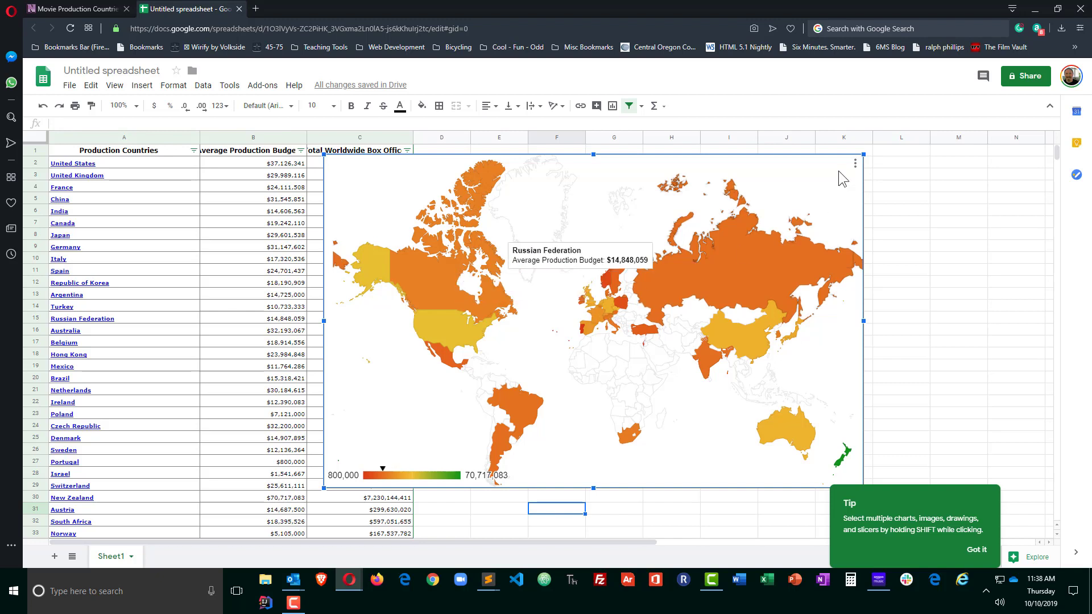
Set the geo chart's Region to Europe, then select India's average budget cell
{"action": "left_click", "coordinate": [854, 164]}
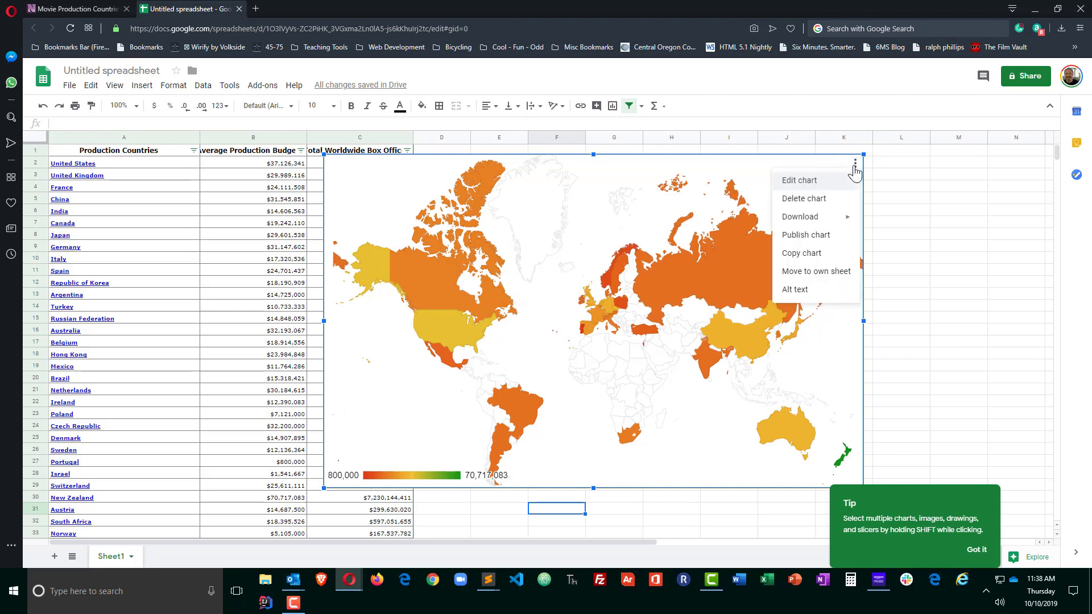
{"action": "left_click", "coordinate": [818, 183]}
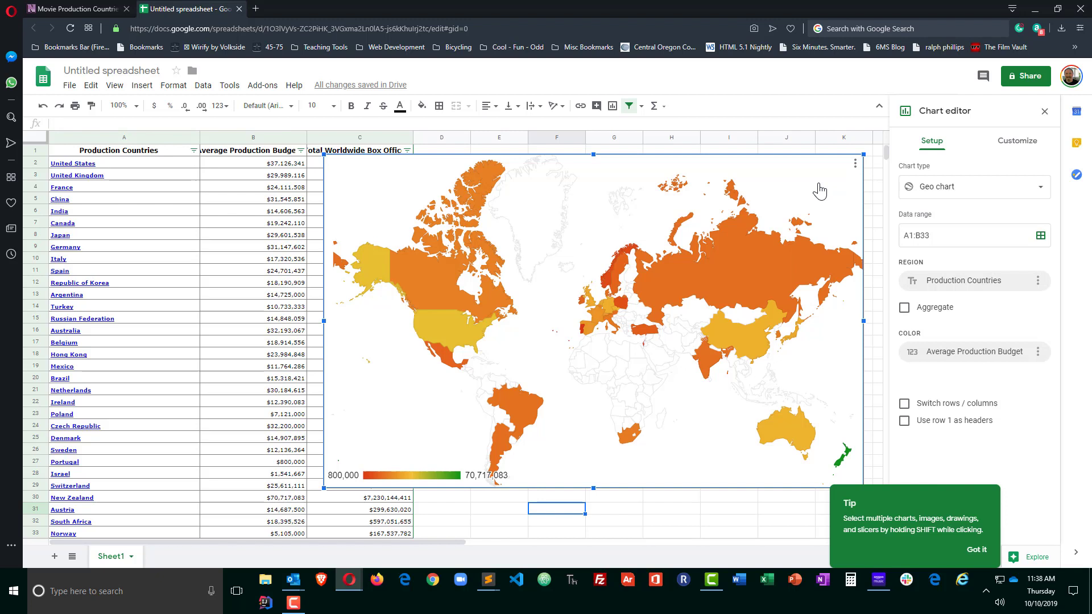
{"action": "left_click", "coordinate": [1015, 146]}
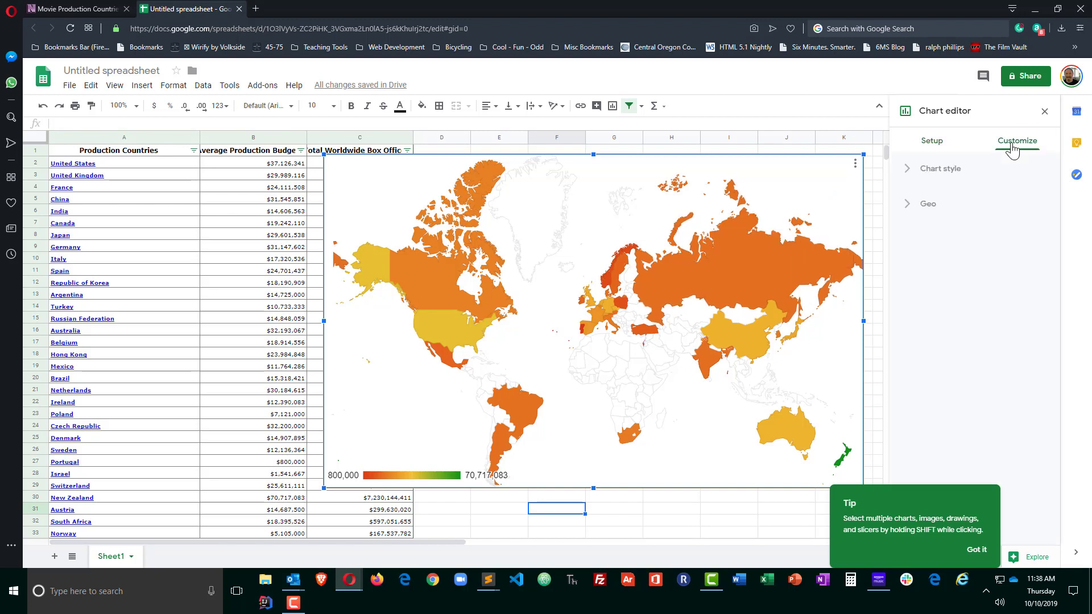
{"action": "left_click", "coordinate": [905, 215]}
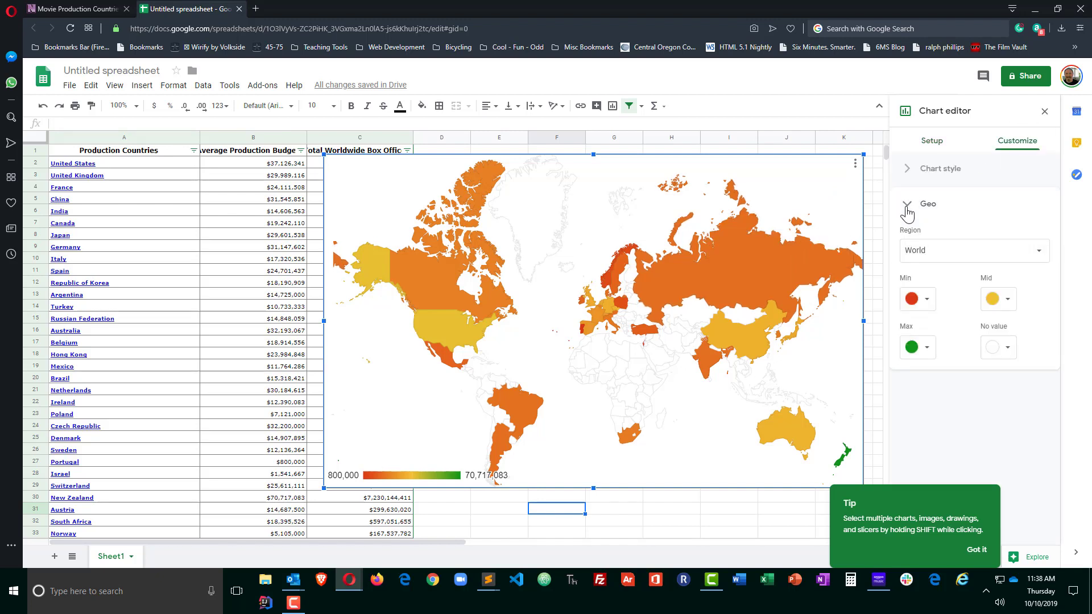
{"action": "left_click", "coordinate": [950, 252]}
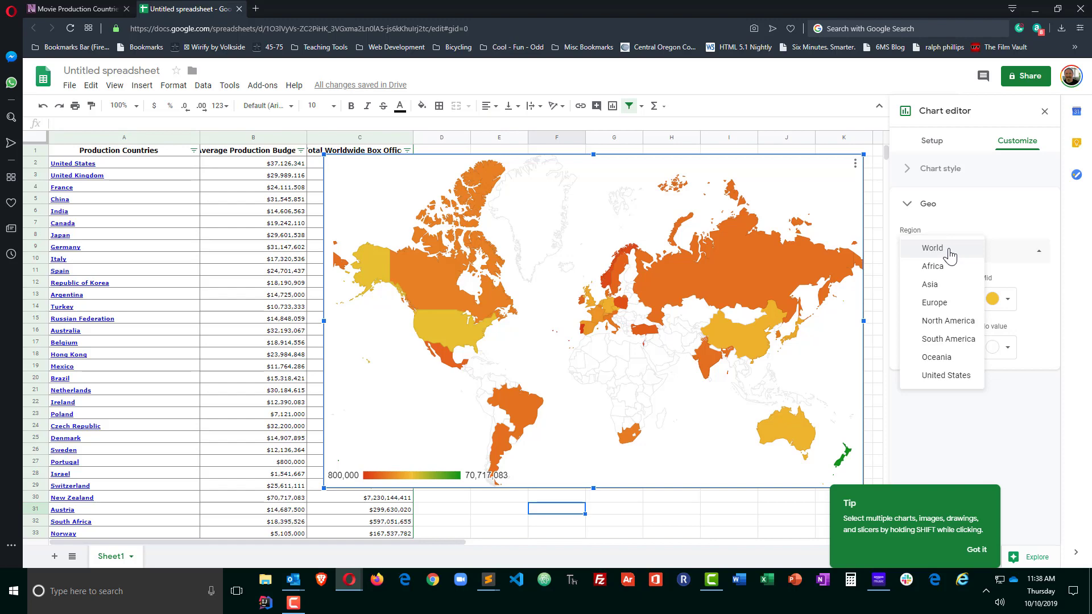
{"action": "left_click", "coordinate": [939, 303]}
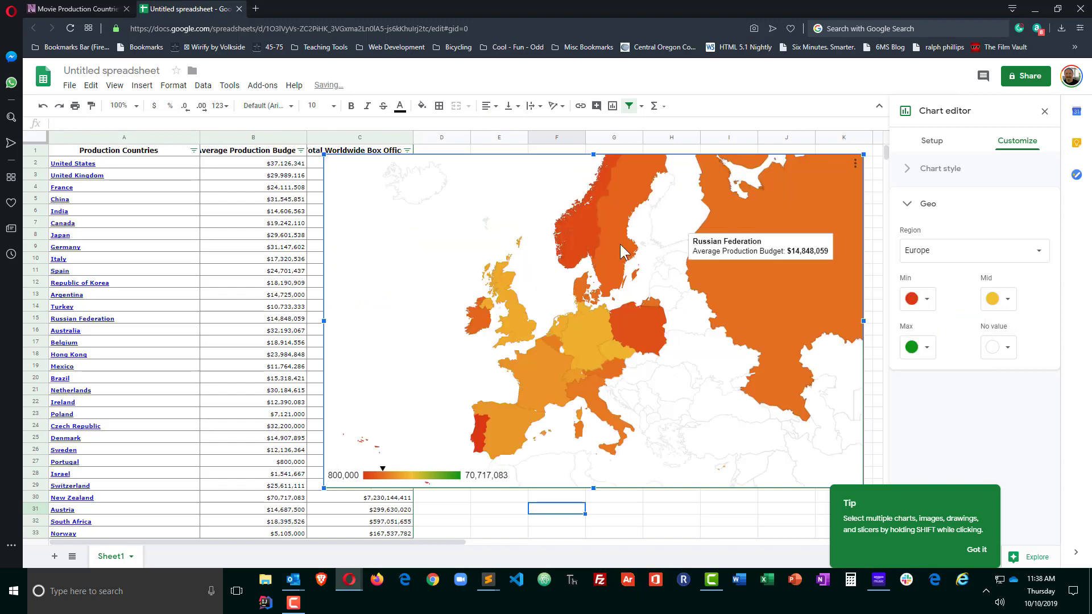
{"action": "mouse_move", "coordinate": [604, 341]}
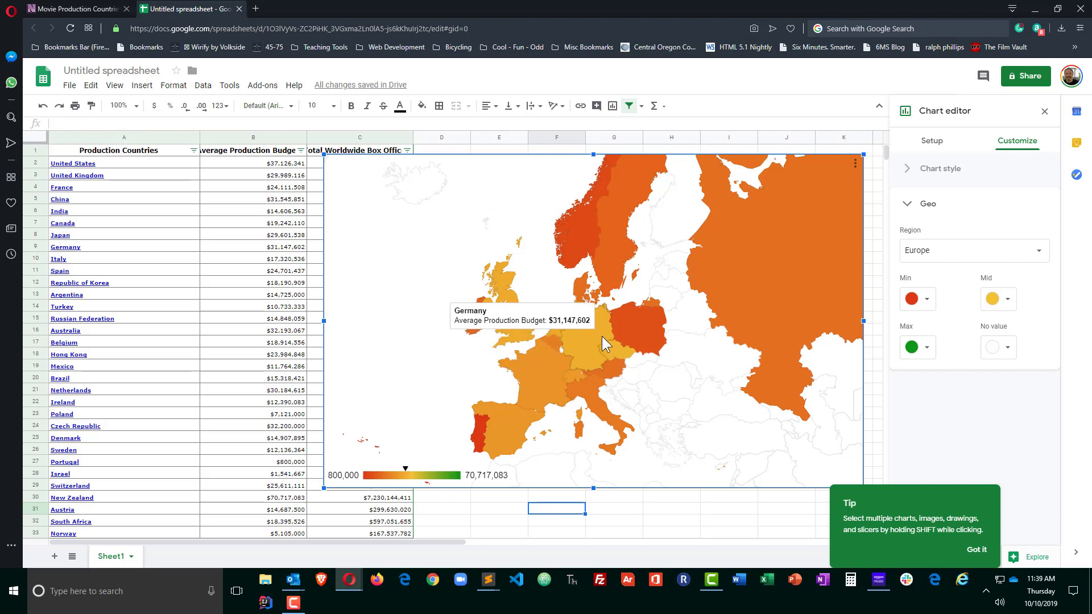
{"action": "mouse_move", "coordinate": [476, 424]}
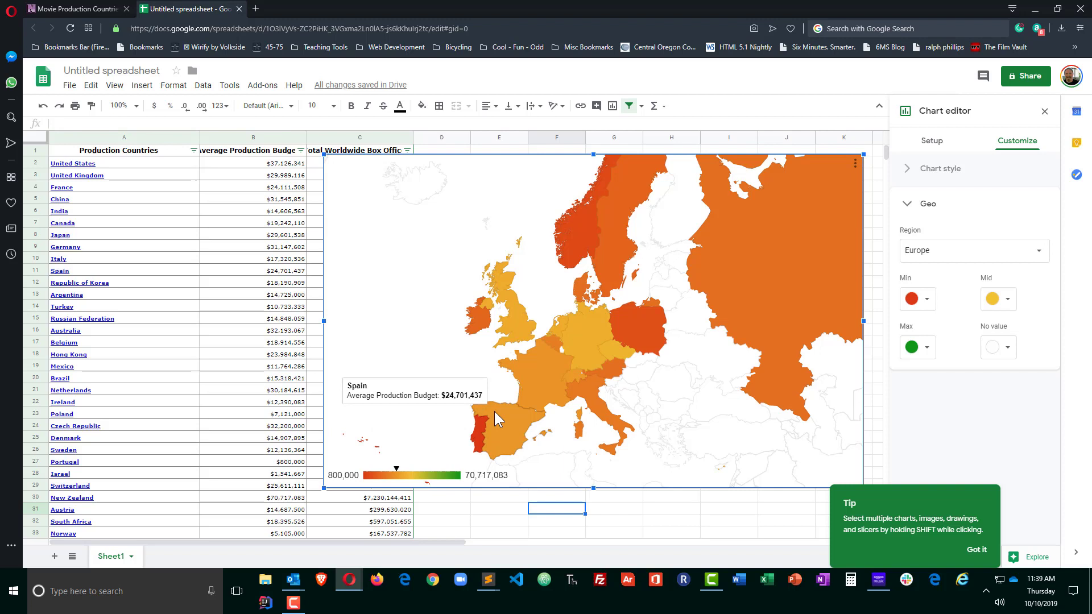
{"action": "mouse_move", "coordinate": [562, 331]}
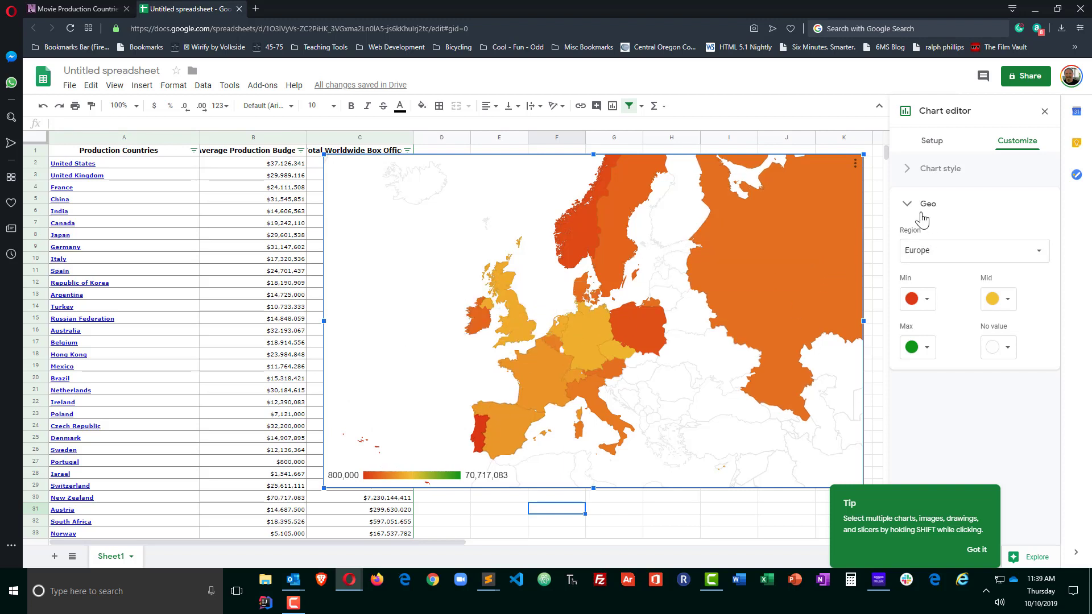
{"action": "left_click", "coordinate": [245, 293]}
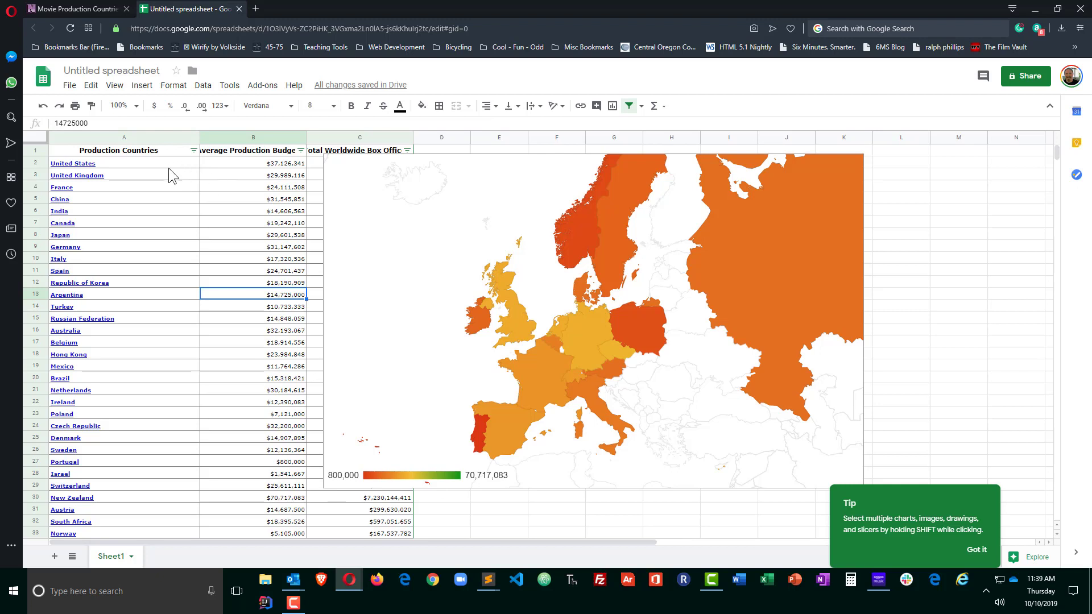
{"action": "left_click", "coordinate": [257, 213]}
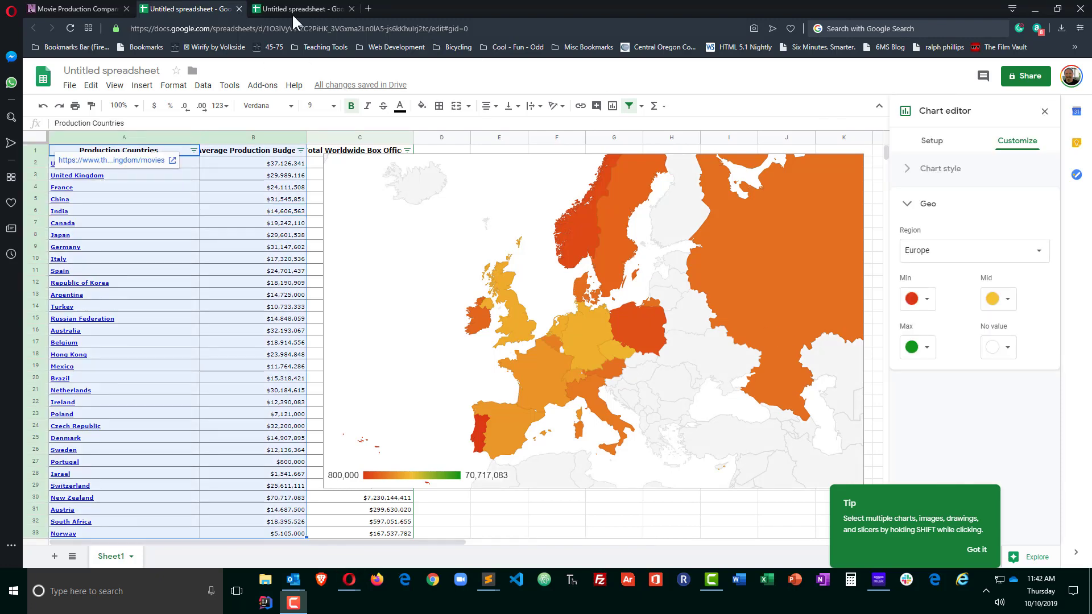
Switch to the third spreadsheet tab holding the 2019 values by US state
{"action": "left_click", "coordinate": [295, 10]}
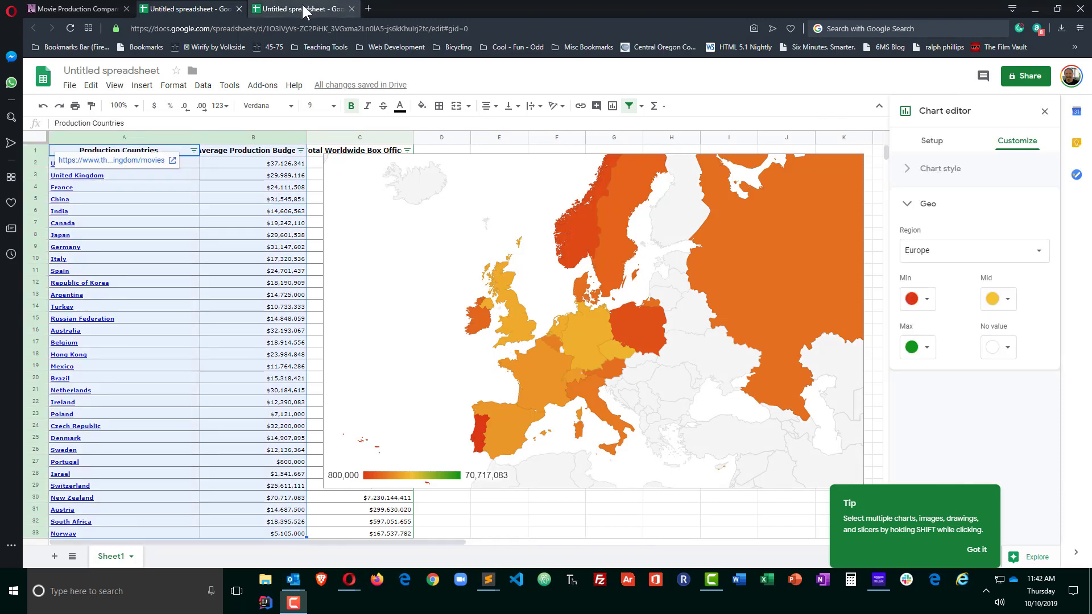
{"action": "left_click", "coordinate": [280, 233]}
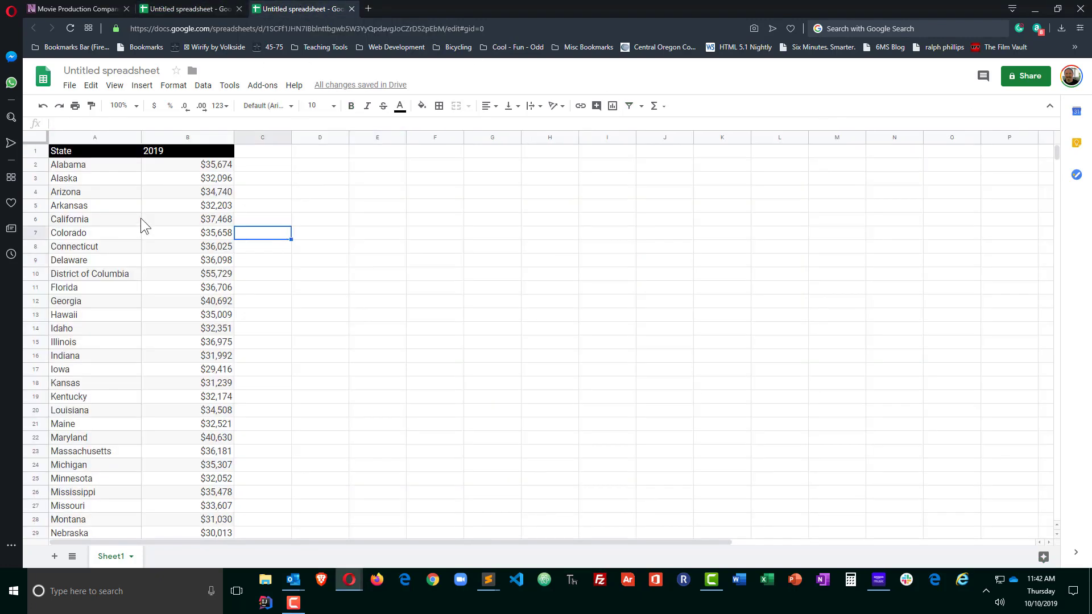
{"action": "left_click", "coordinate": [151, 301]}
{"action": "left_click", "coordinate": [312, 220]}
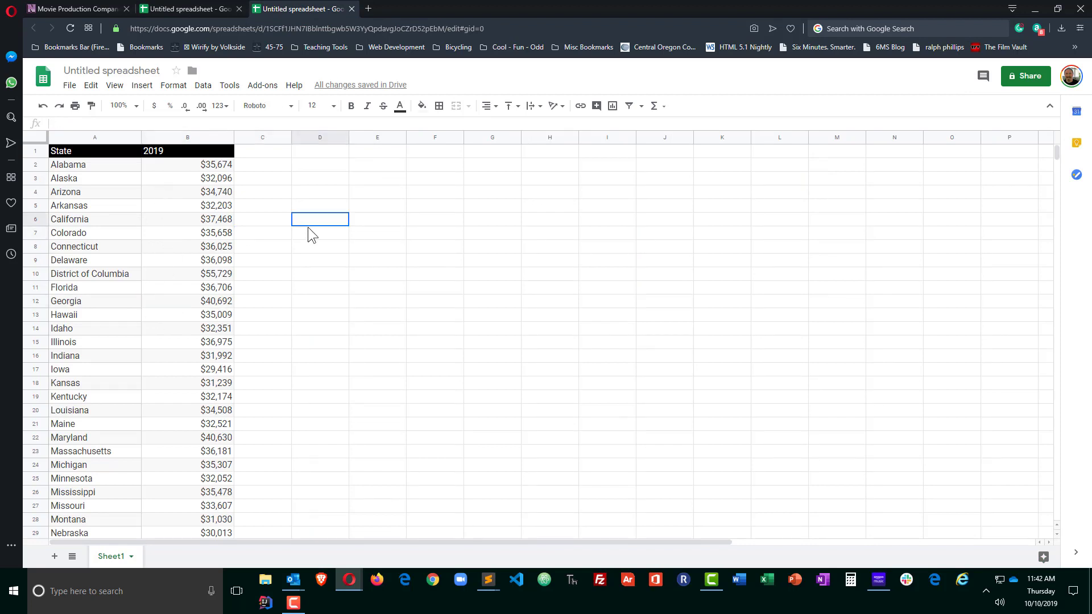
Insert a chart whose data range is A1:B52, the state and 2019 columns
{"action": "left_click", "coordinate": [142, 85]}
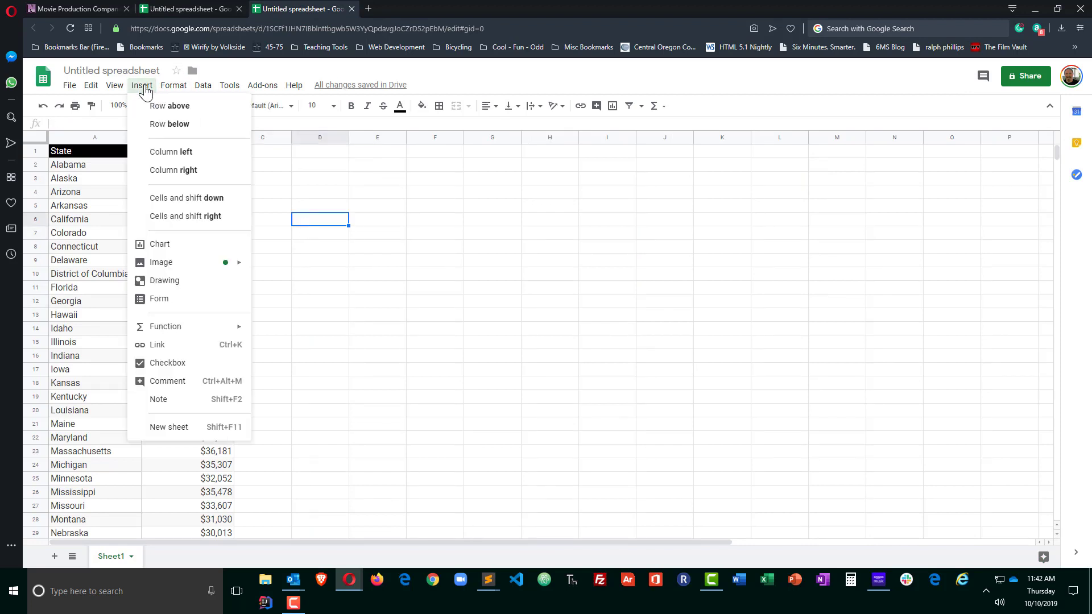
{"action": "left_click", "coordinate": [163, 245]}
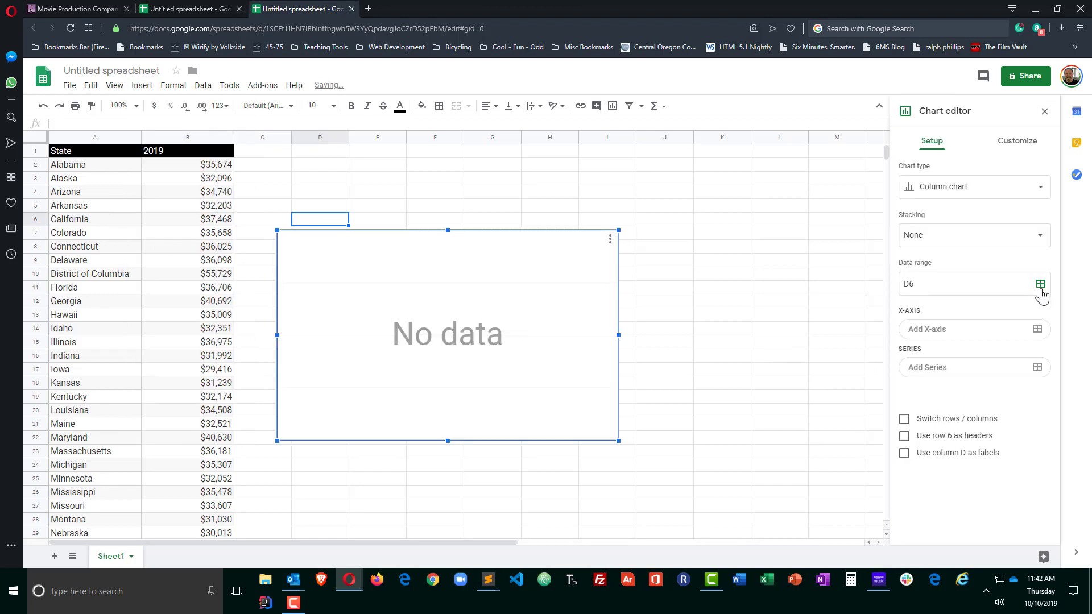
{"action": "left_click", "coordinate": [1040, 286]}
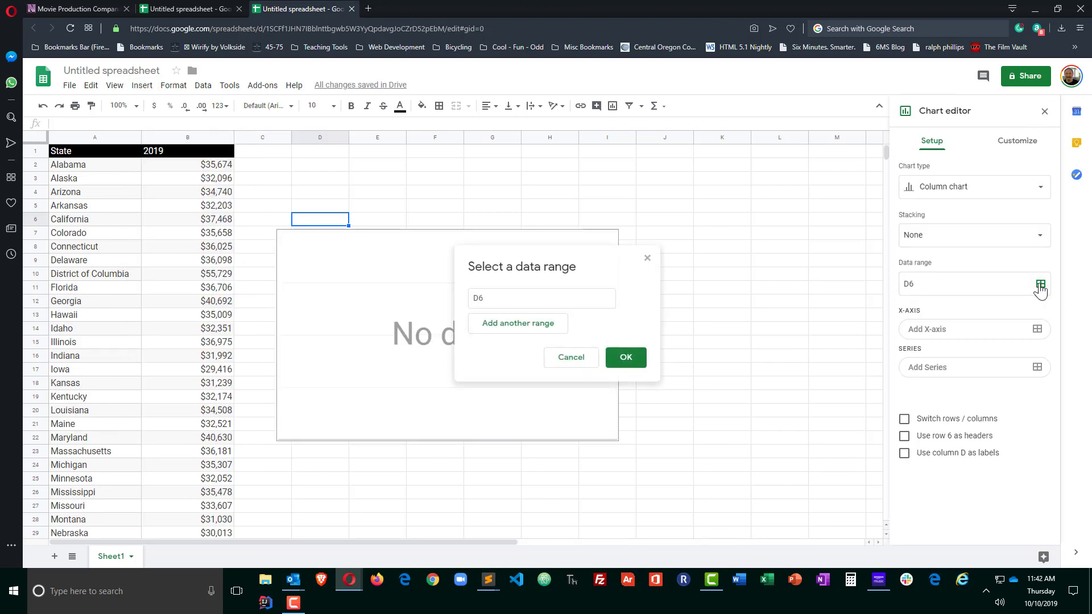
{"action": "left_click", "coordinate": [512, 296]}
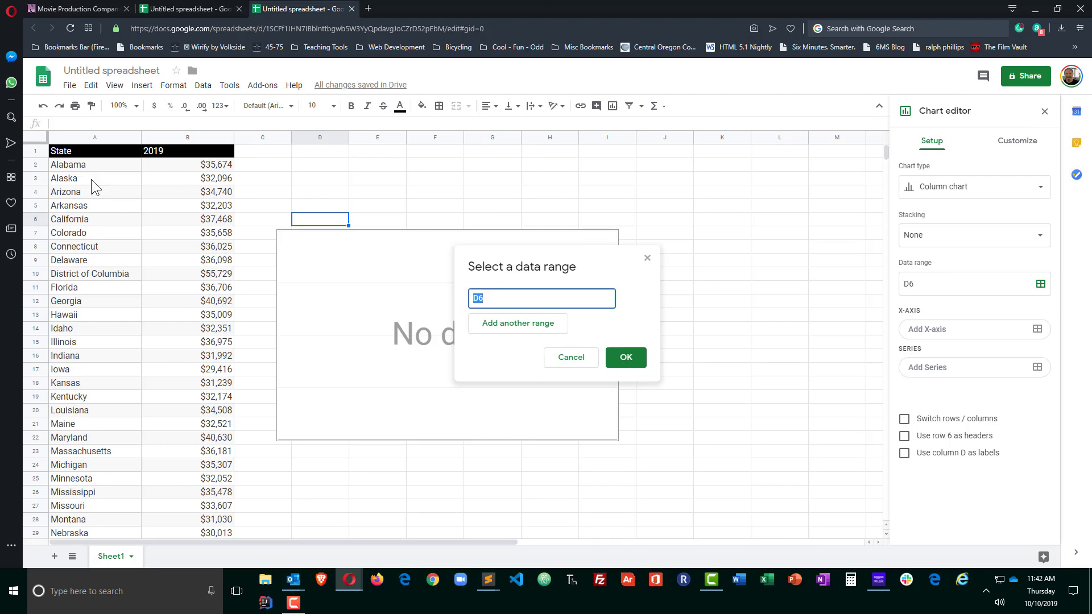
{"action": "left_click", "coordinate": [100, 156]}
{"action": "left_click_drag", "start_coordinate": [100, 153], "coordinate": [208, 386]}
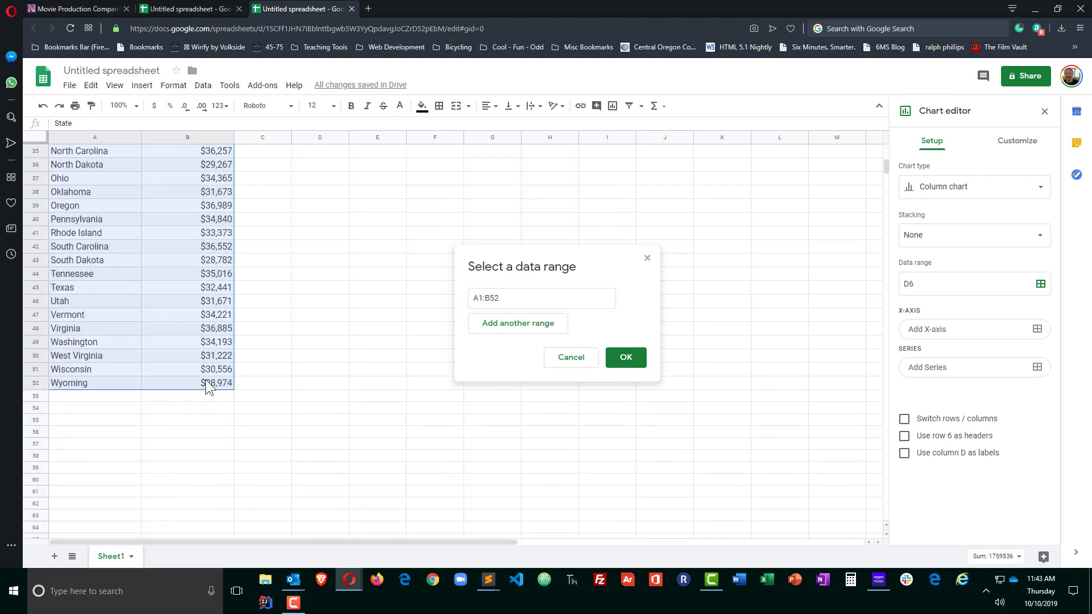
{"action": "left_click", "coordinate": [625, 359]}
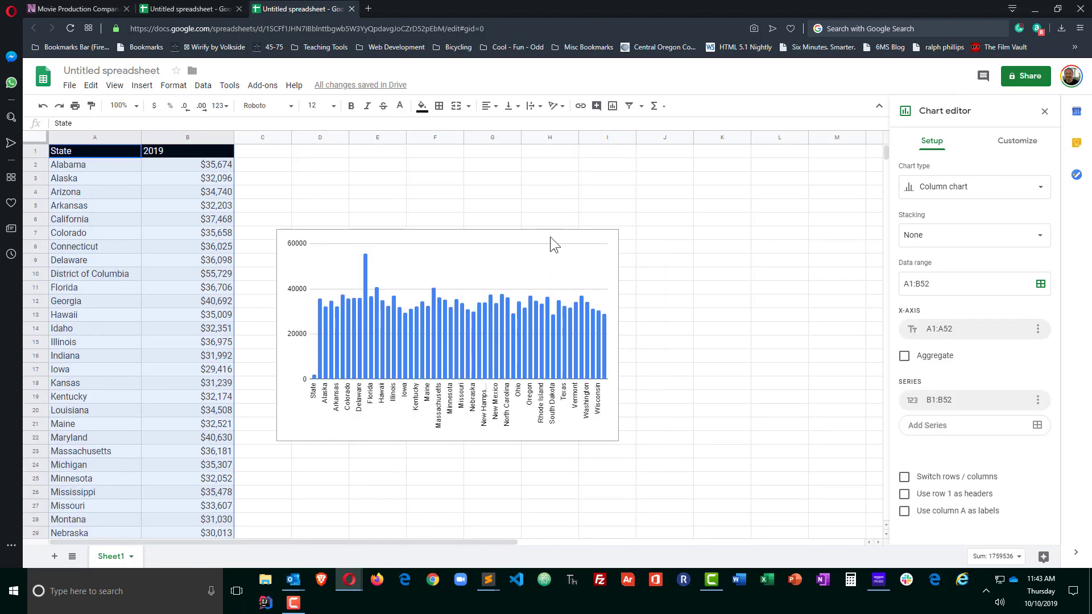
Change the state chart's type to Geo chart
{"action": "left_click", "coordinate": [550, 237]}
{"action": "left_click", "coordinate": [966, 192]}
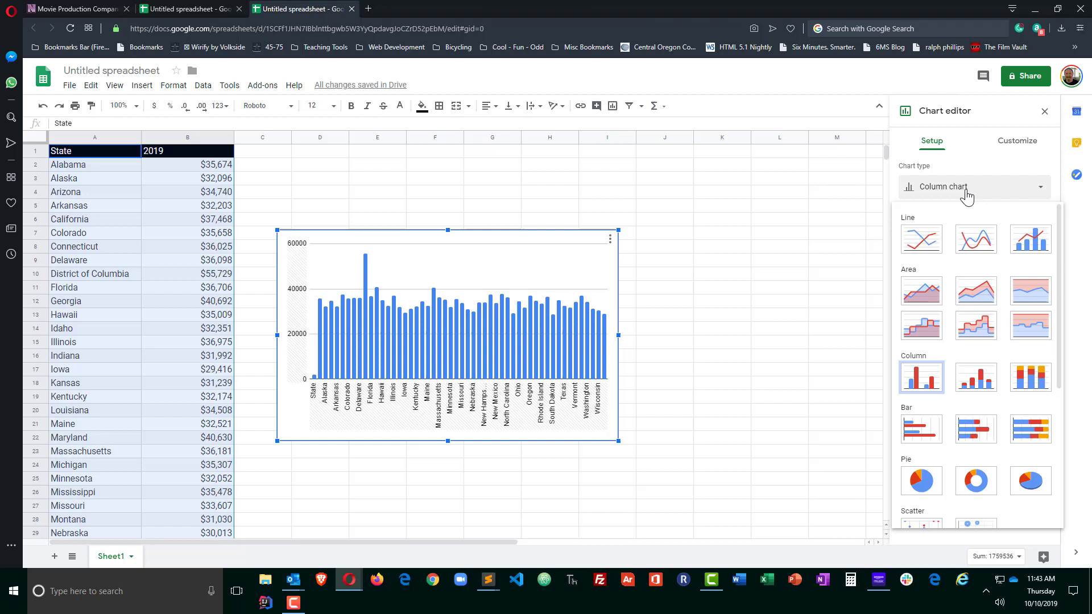
{"action": "scroll", "coordinate": [967, 381], "scroll_direction": "down", "scroll_amount": 4}
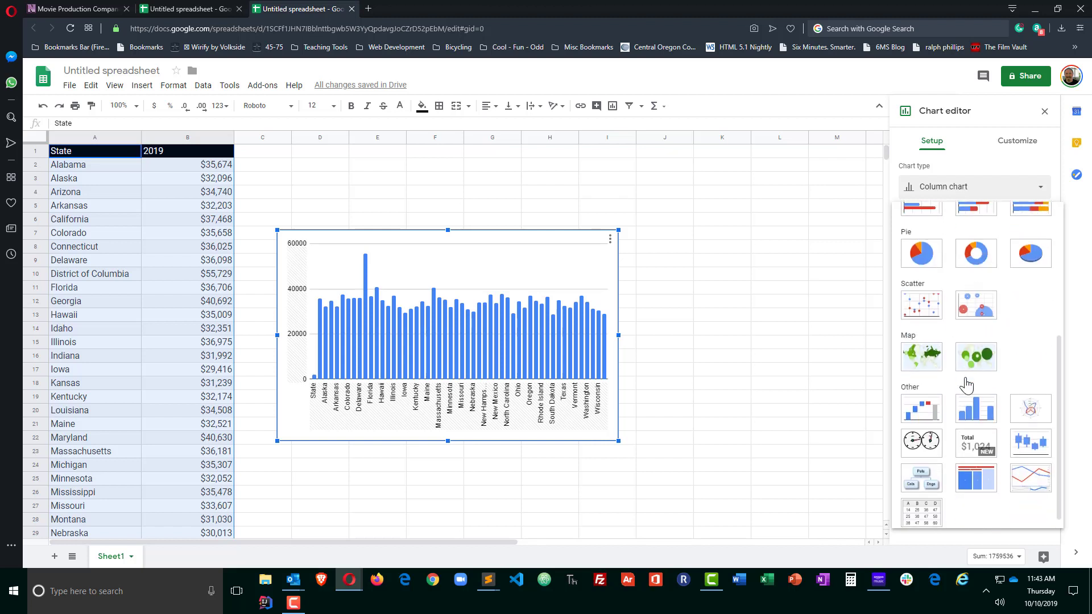
{"action": "left_click", "coordinate": [930, 367]}
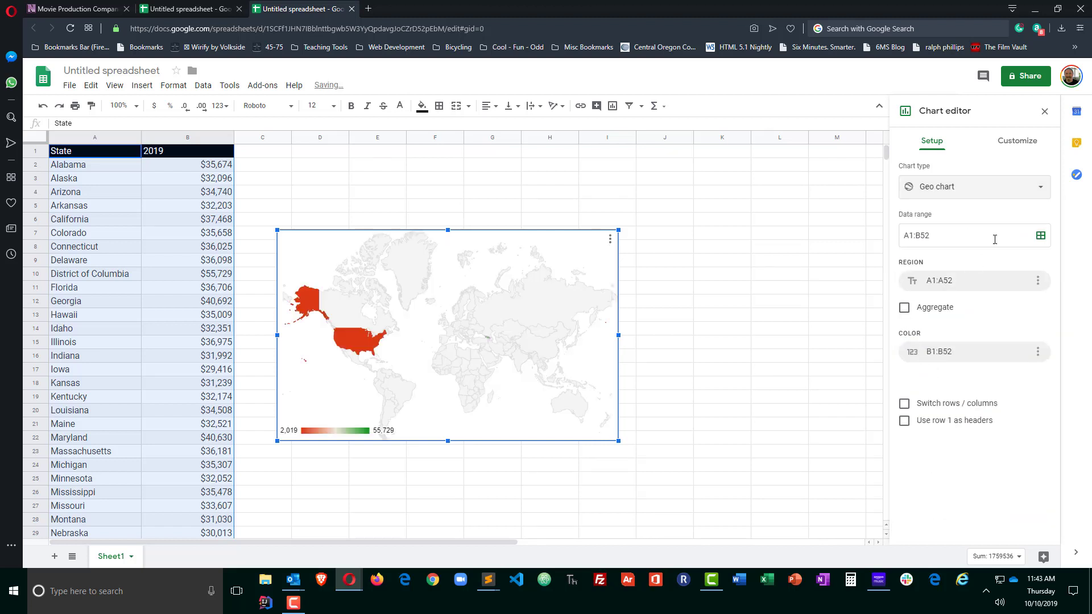
Set the geo chart's map region to United States
{"action": "left_click", "coordinate": [1015, 144]}
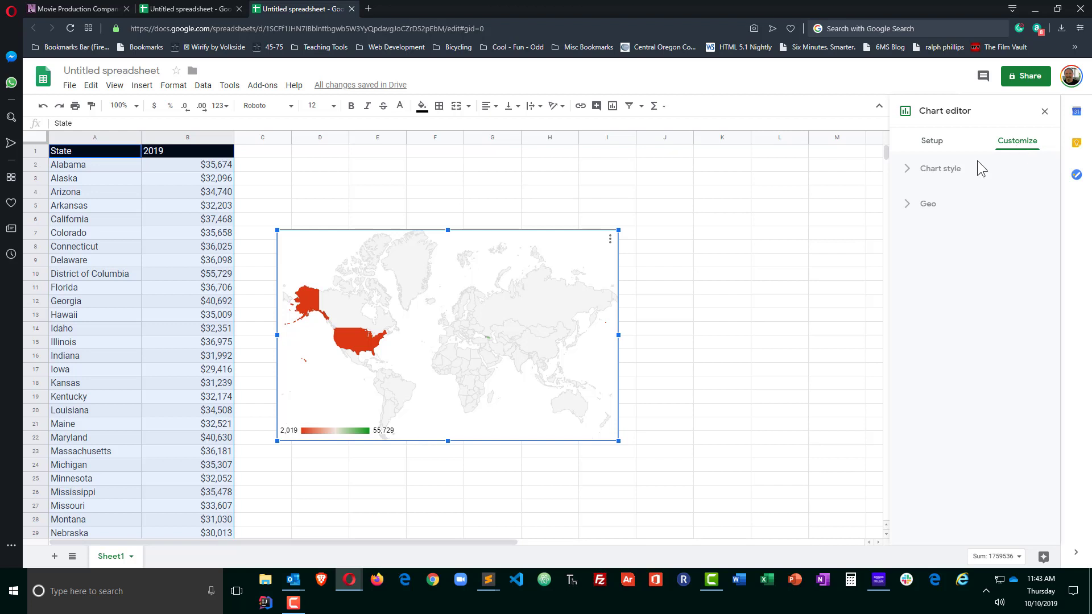
{"action": "left_click", "coordinate": [910, 206]}
{"action": "left_click", "coordinate": [926, 251]}
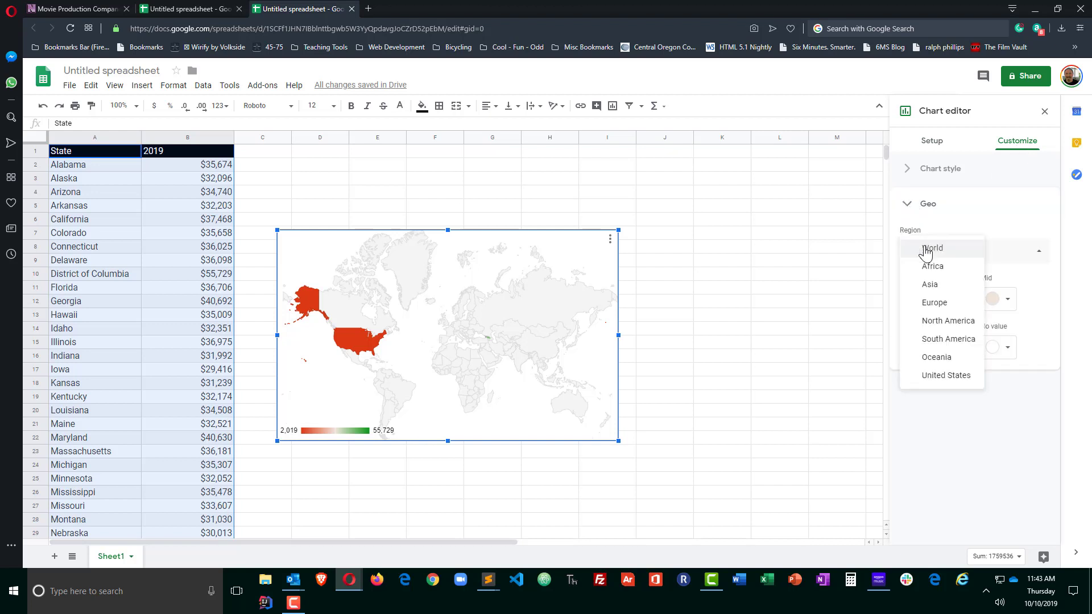
{"action": "left_click", "coordinate": [937, 376]}
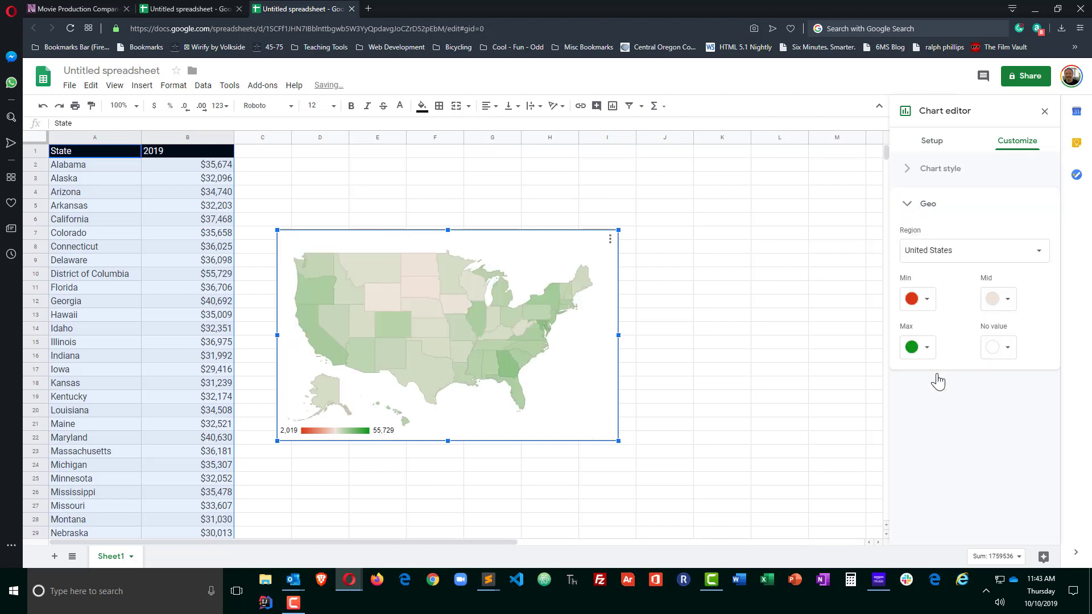
Stretch the US map chart's top-right and bottom-left corners outward to enlarge it
{"action": "left_click_drag", "start_coordinate": [620, 232], "coordinate": [737, 158]}
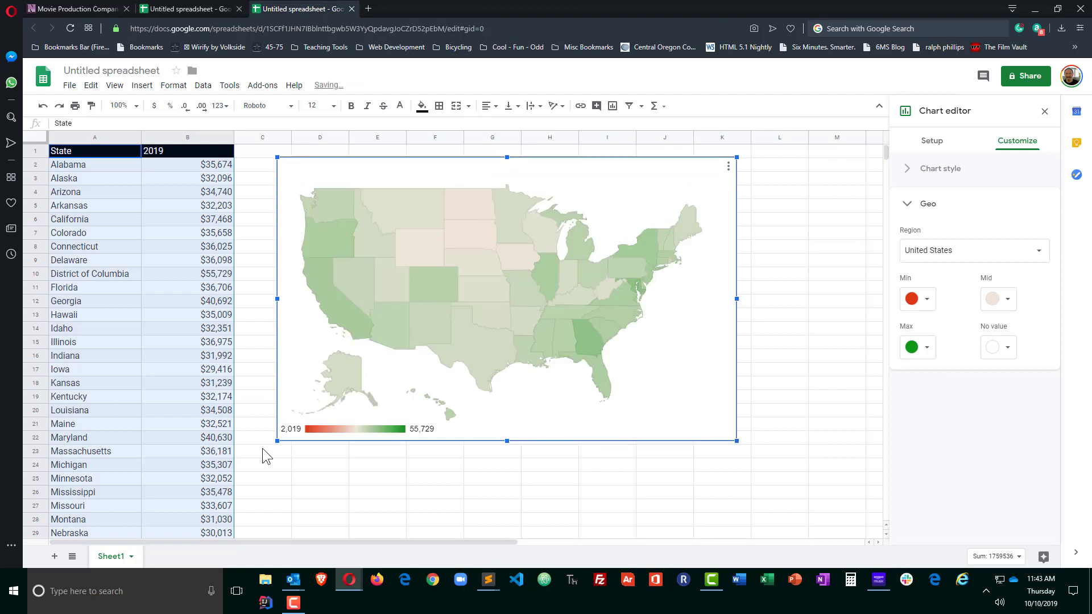
{"action": "left_click_drag", "start_coordinate": [277, 441], "coordinate": [252, 456]}
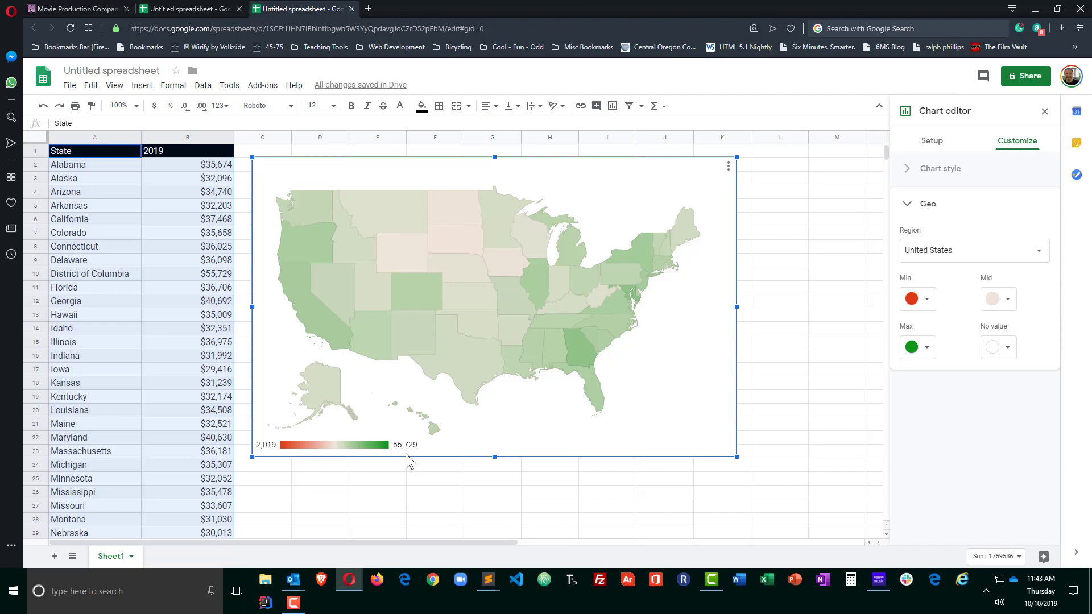
{"action": "mouse_move", "coordinate": [433, 278]}
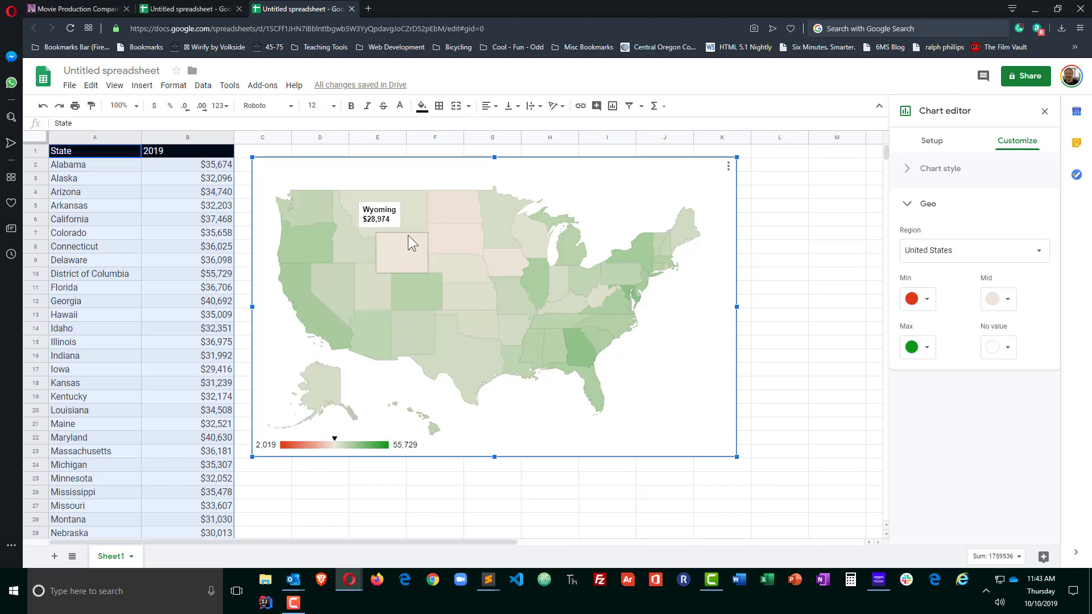
{"action": "mouse_move", "coordinate": [489, 313]}
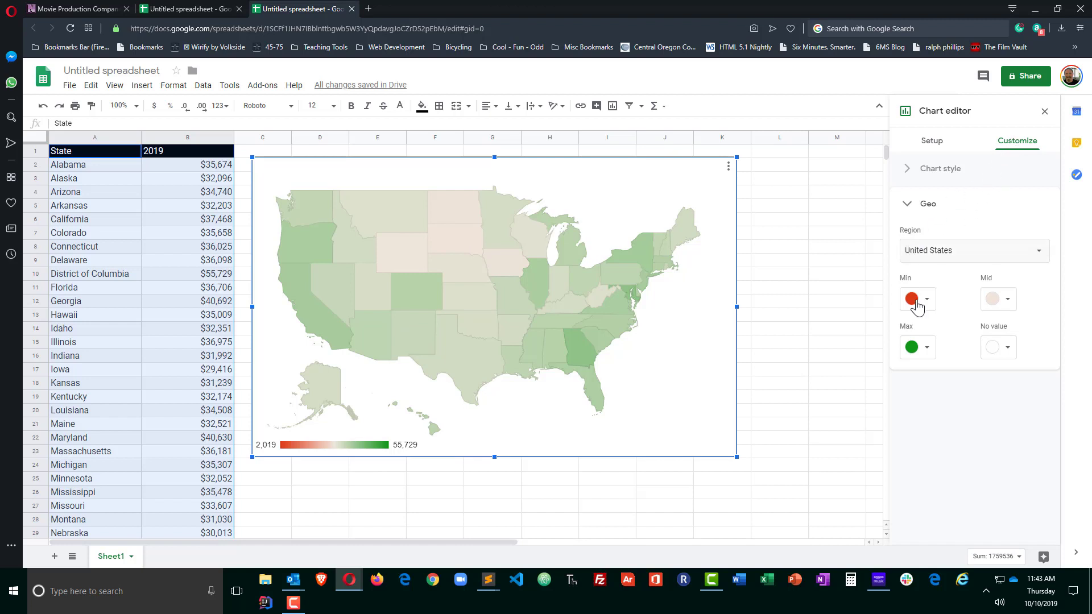
Set the geo chart's mid colour to orange so states shade red through orange to green
{"action": "left_click", "coordinate": [1004, 300]}
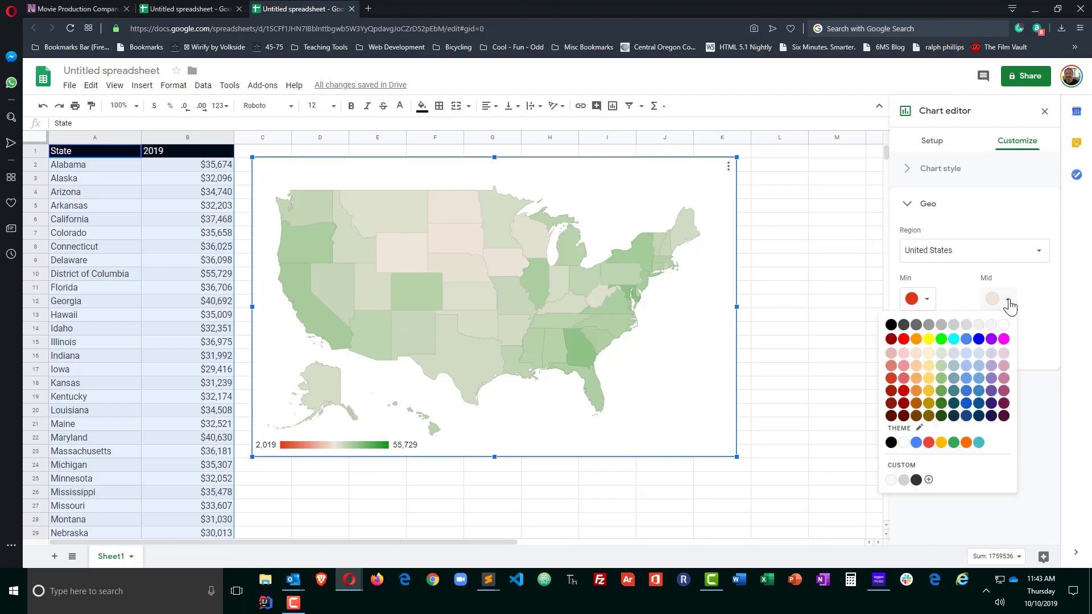
{"action": "left_click", "coordinate": [917, 392]}
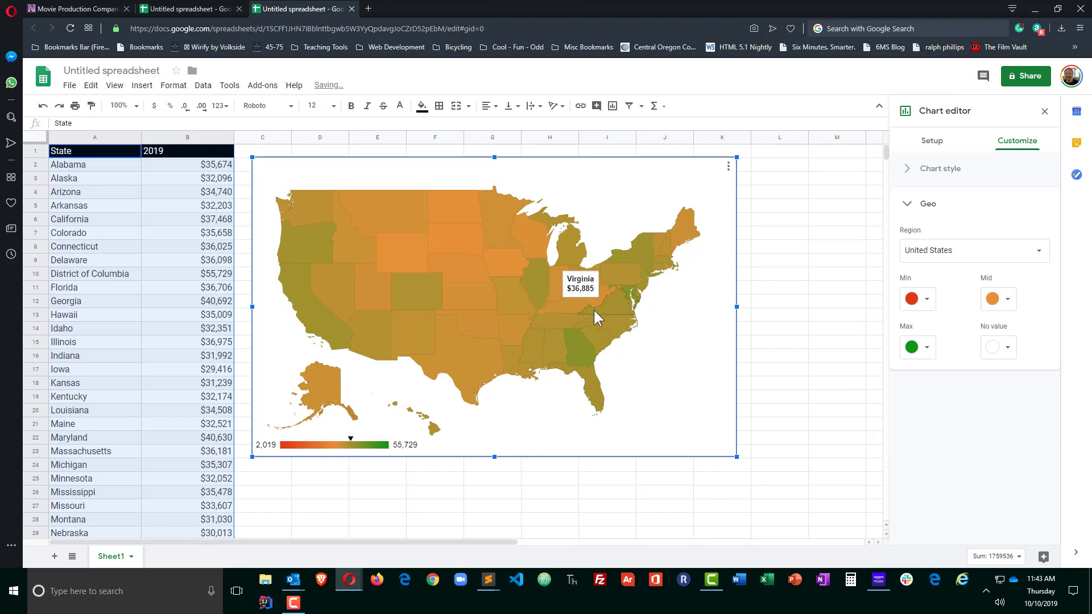